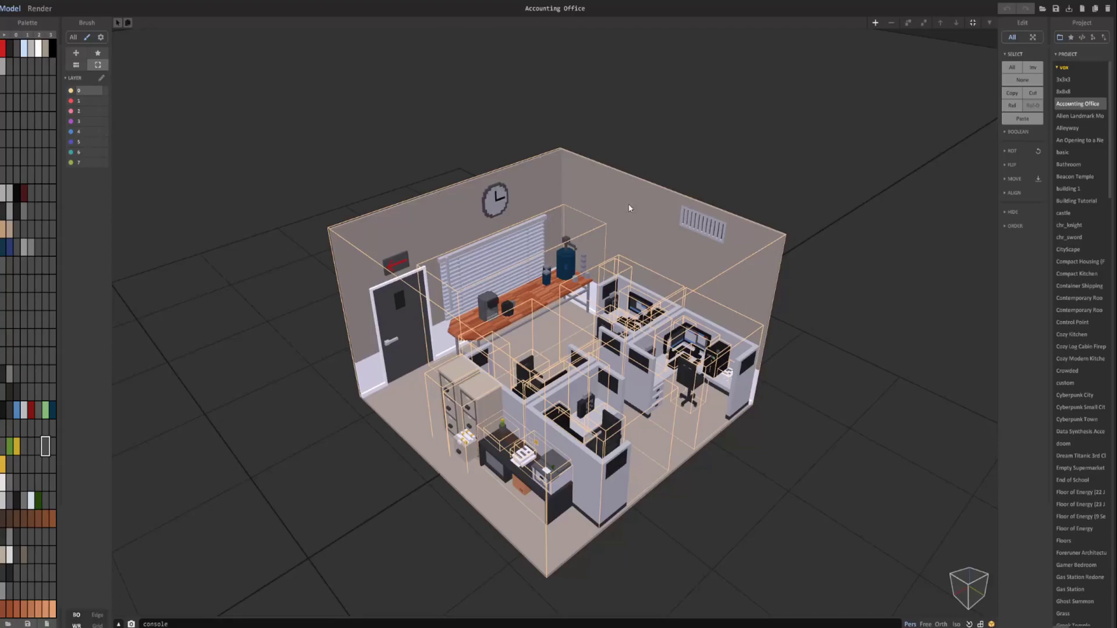
Open the room shell with the walls and floor for voxel editing, and return to the full scene.
left_click(618, 222)
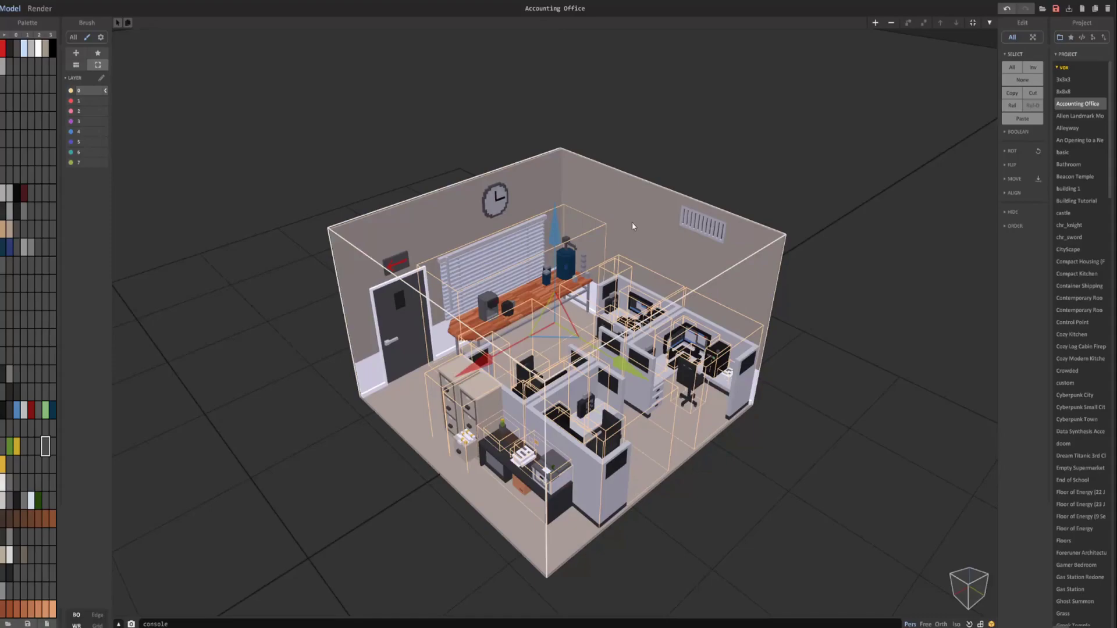
right_click_drag(636, 227, 680, 249)
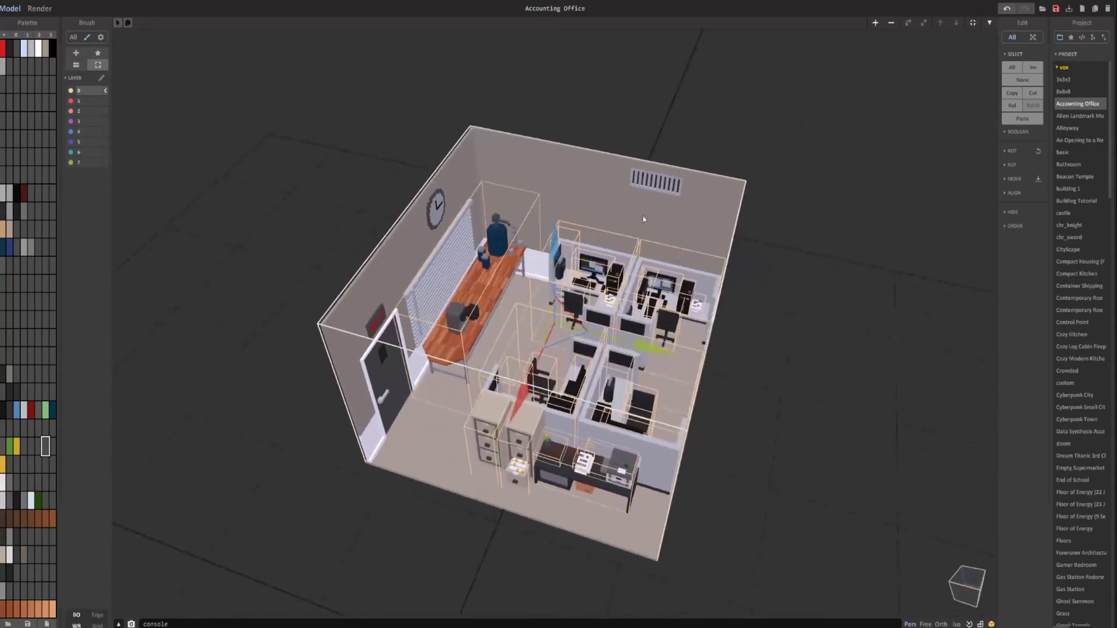
double_click(601, 200)
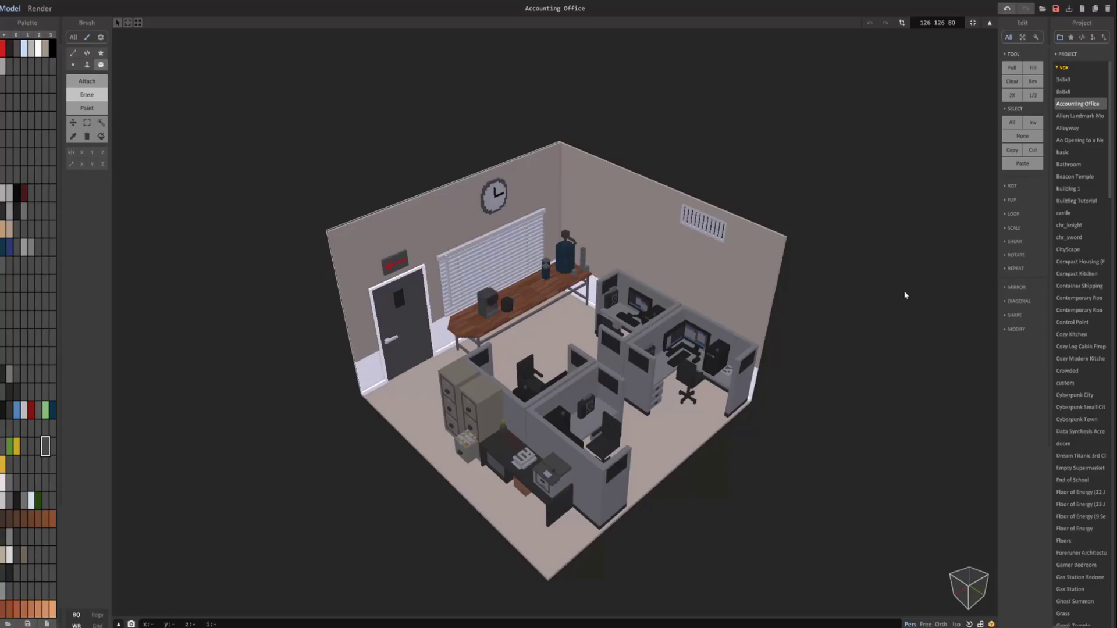
key("Tab")
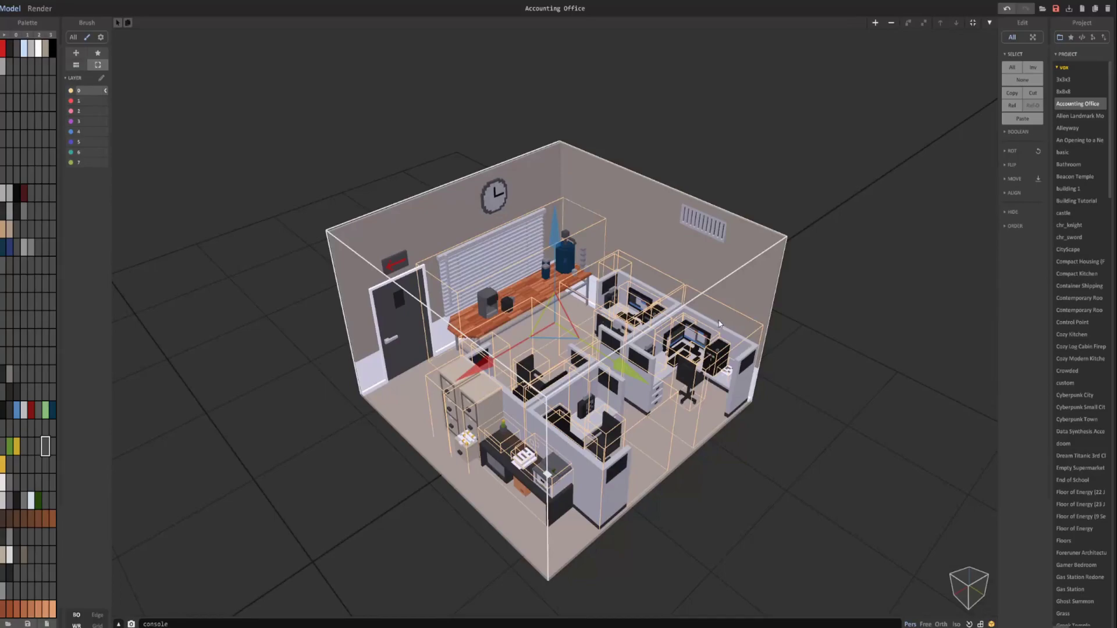
Open the long wooden table object by the window blinds for voxel editing, and return to the full scene.
scroll(444, 341, "up", 10)
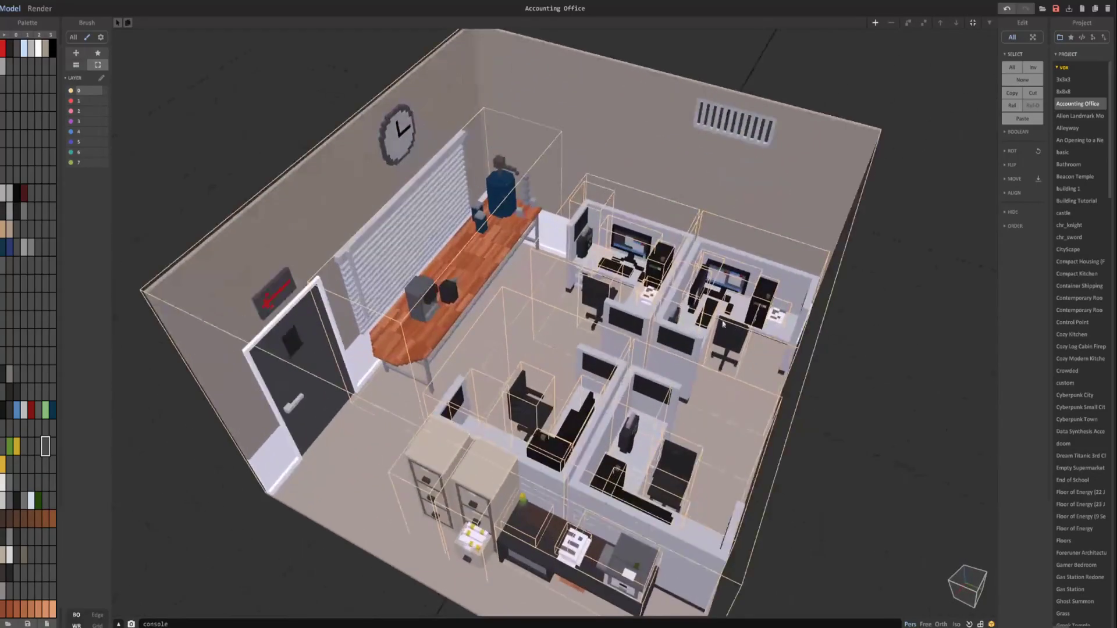
right_click_drag(444, 342, 512, 361)
middle_click_drag(512, 361, 600, 358)
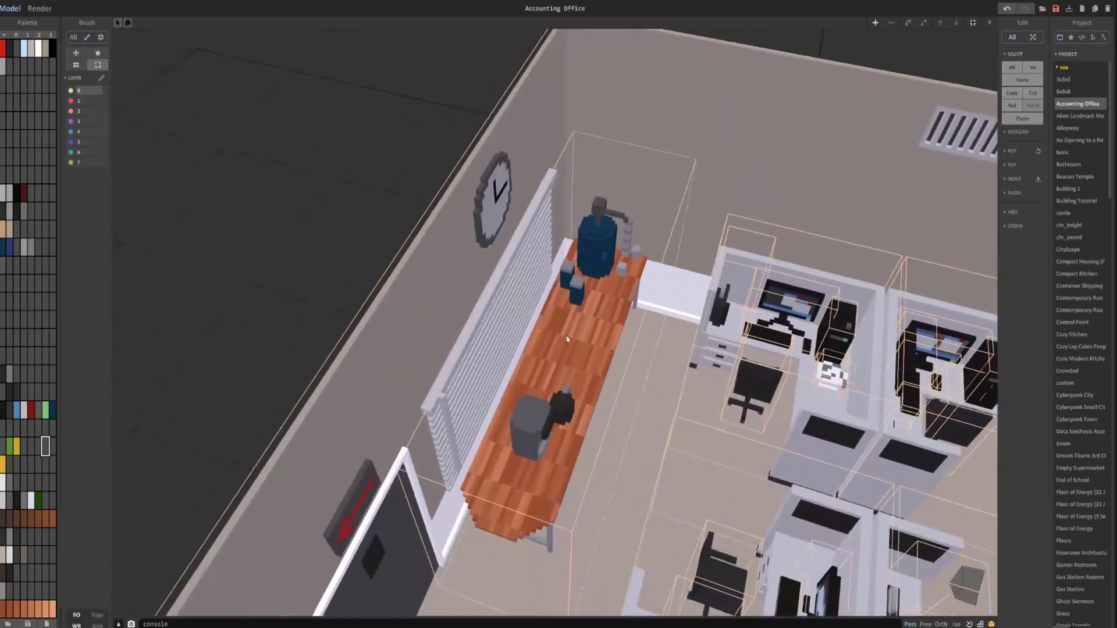
left_click(576, 357)
right_click_drag(576, 357, 539, 318)
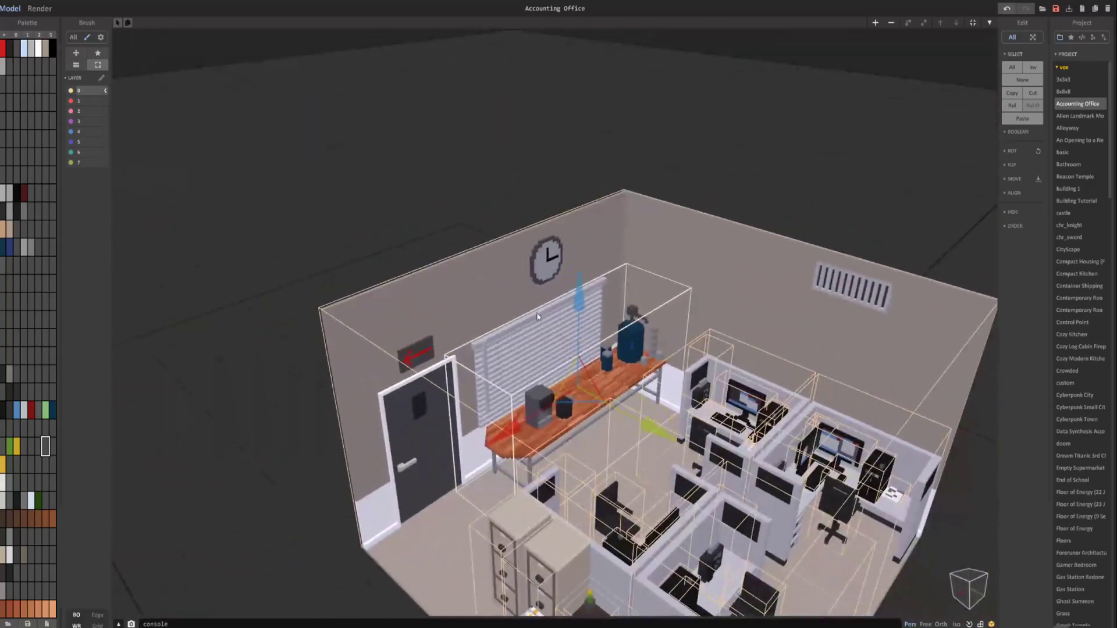
key("Tab")
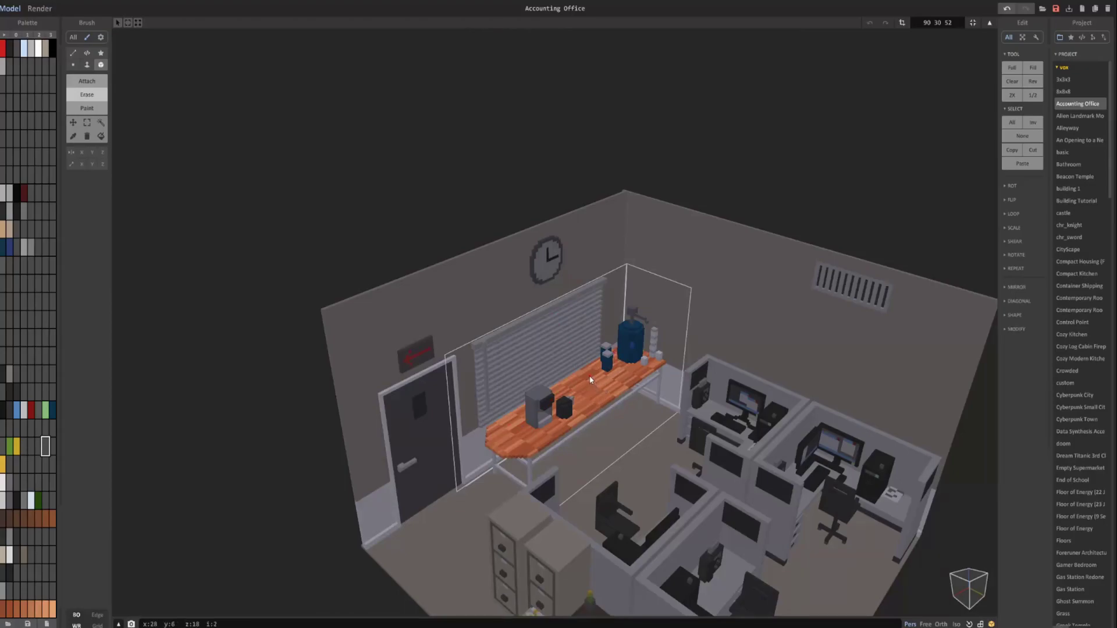
key("Tab")
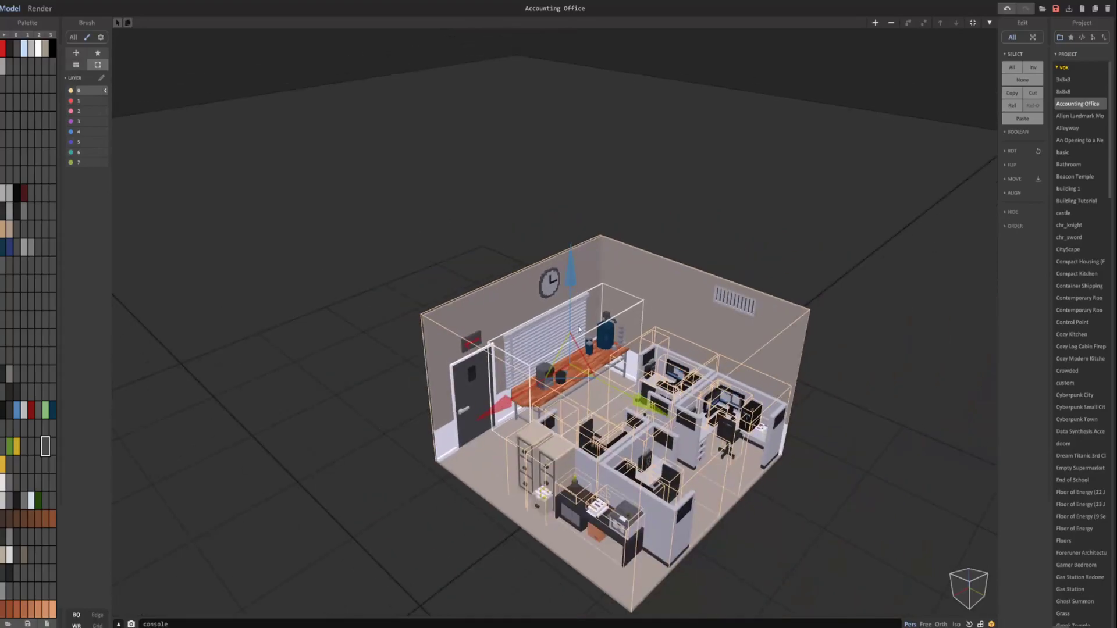
Raise the long wooden table vertically so that its legs float above the office floor.
right_click_drag(627, 392, 591, 382)
middle_click_drag(592, 378, 560, 295)
scroll(627, 266, "up", 4)
scroll(559, 295, "up", 3)
left_click_drag(554, 223, 567, 195)
right_click_drag(568, 198, 588, 188)
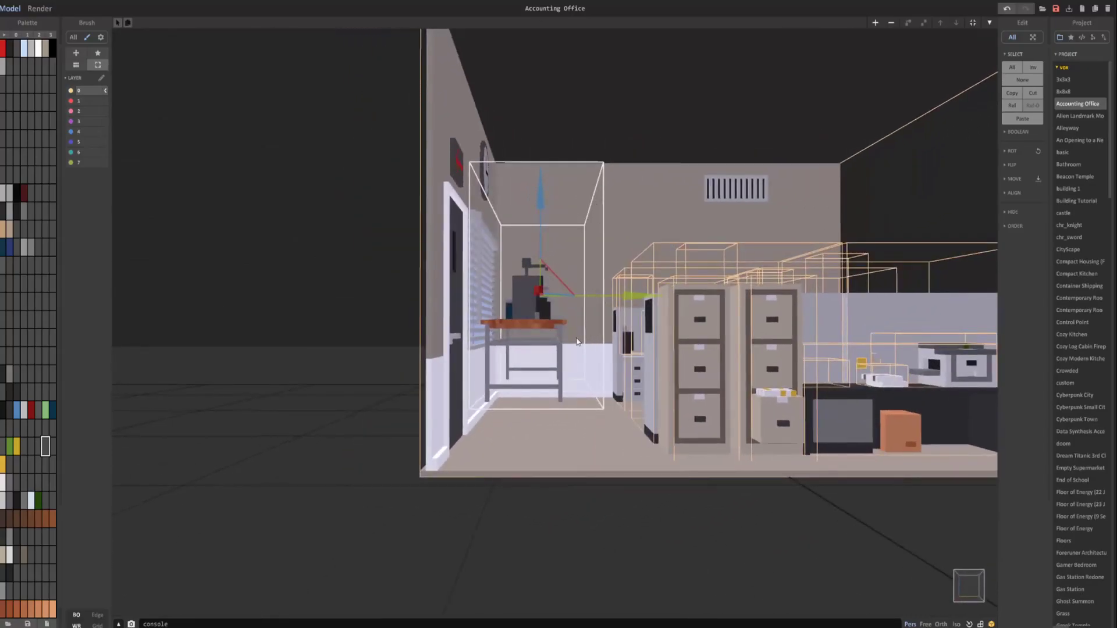
scroll(577, 342, "up", 5)
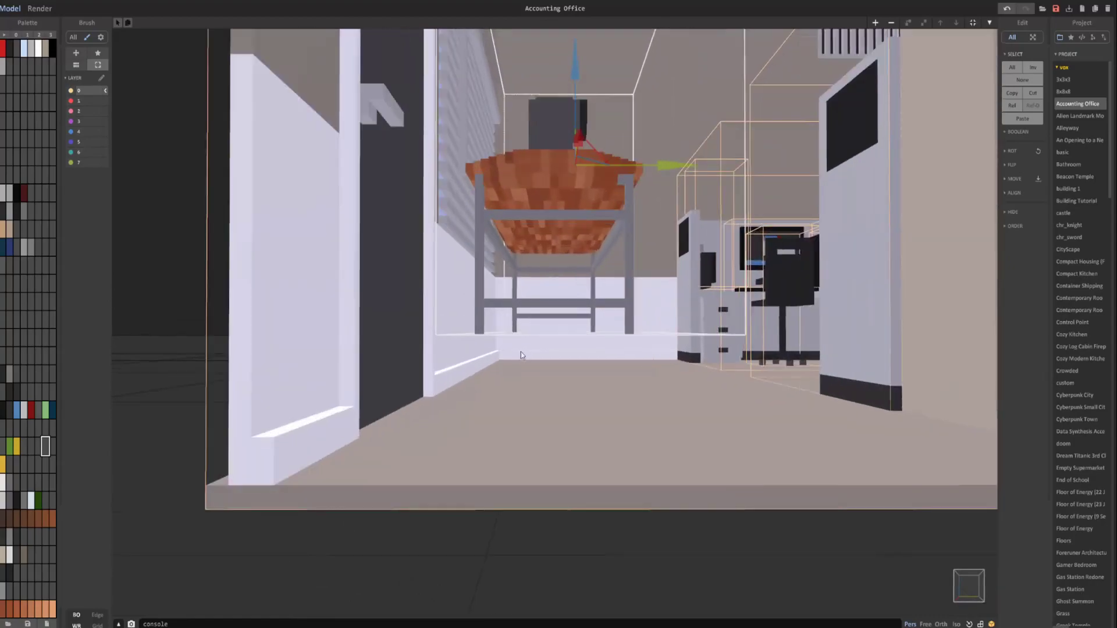
Preview the raised wooden table in the rendered view, and return to the modeling view.
left_click(39, 8)
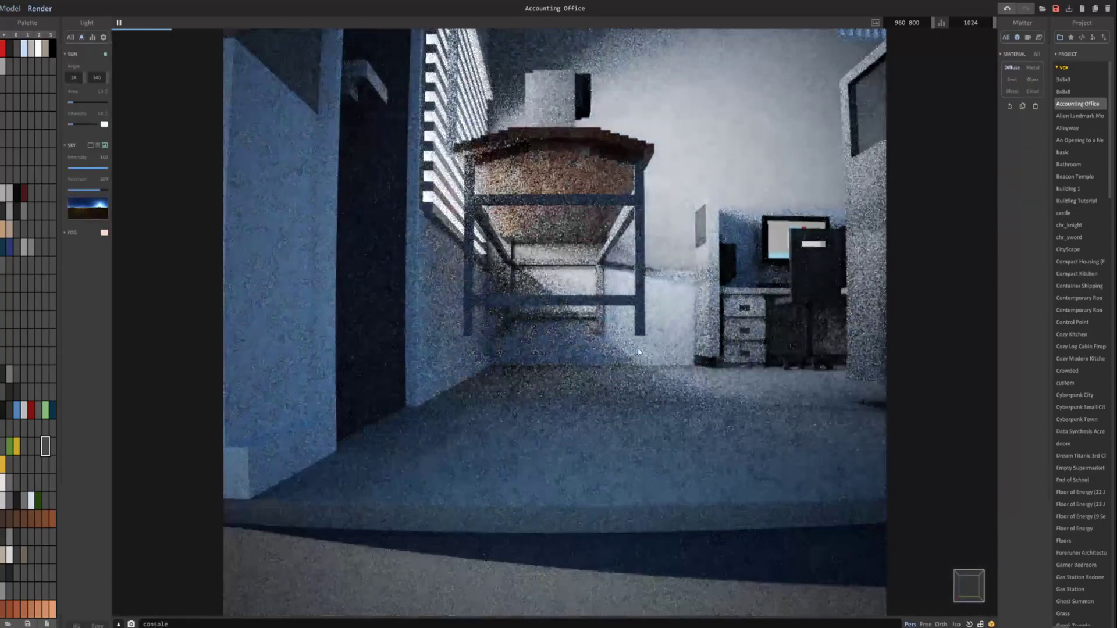
right_click_drag(574, 327, 580, 303)
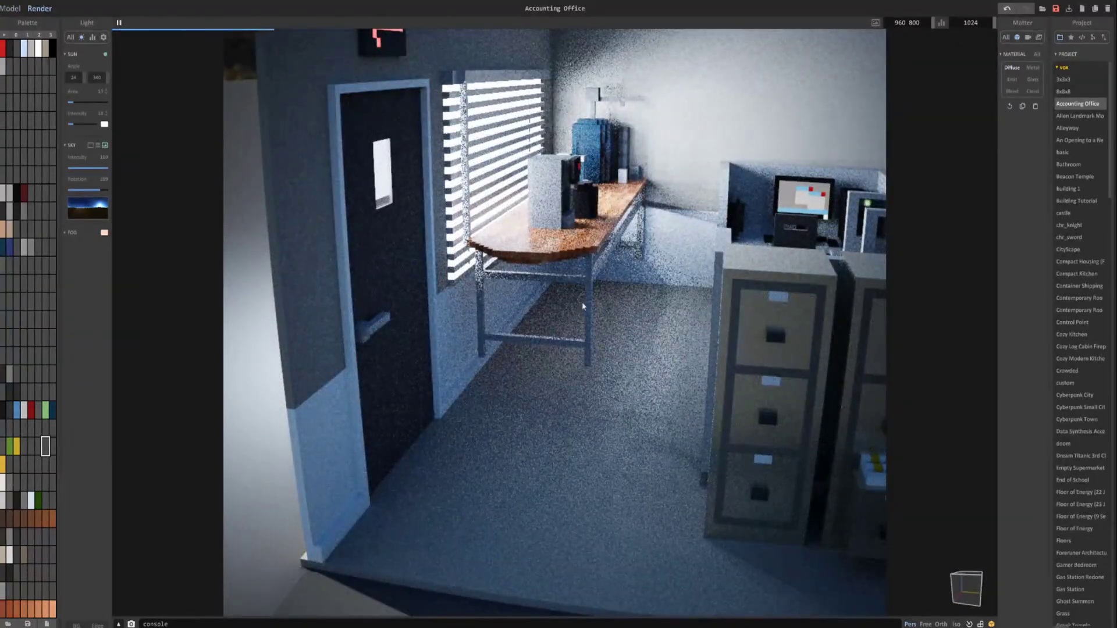
left_click(11, 8)
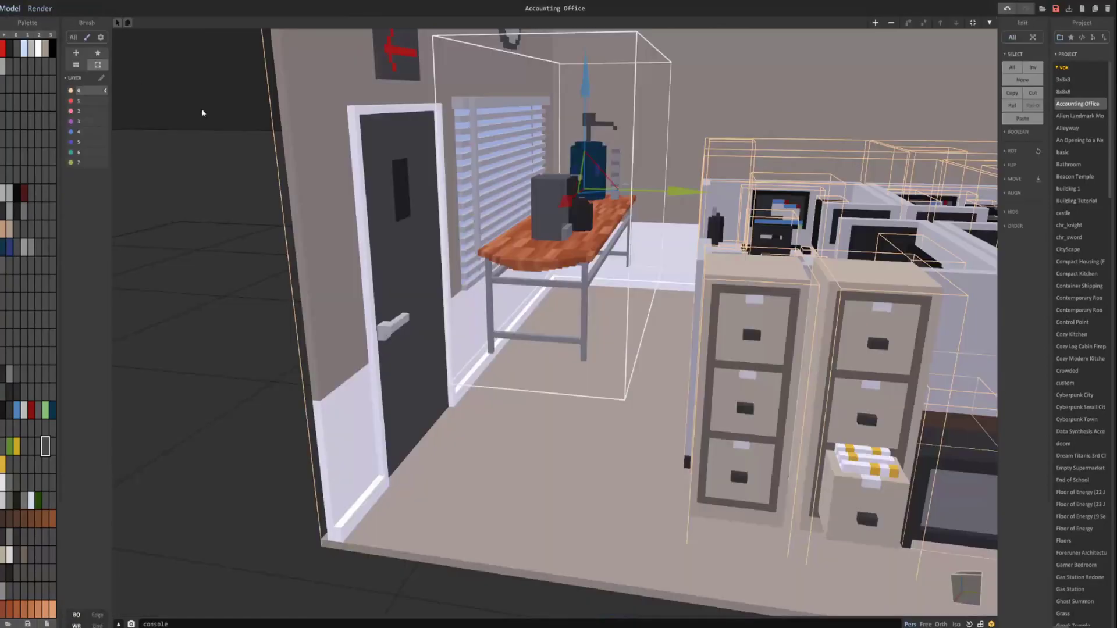
Drop the long wooden table onto the office floor and check its legs from a low angle.
key("g")
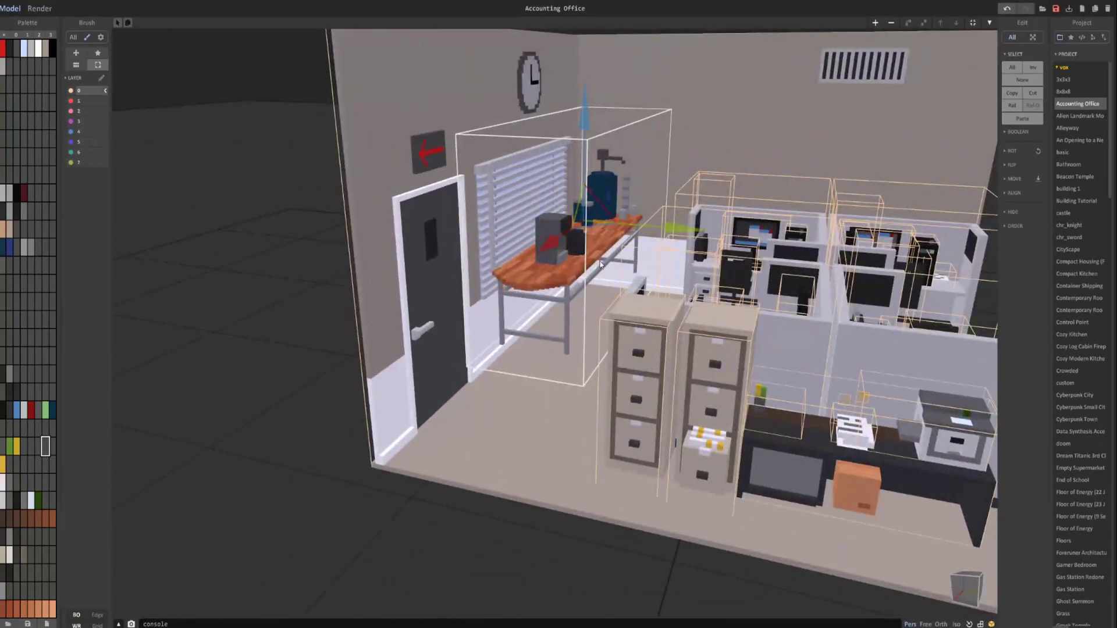
right_click_drag(140, 471, 235, 434)
scroll(390, 426, "down", 3)
right_click_drag(391, 426, 658, 432)
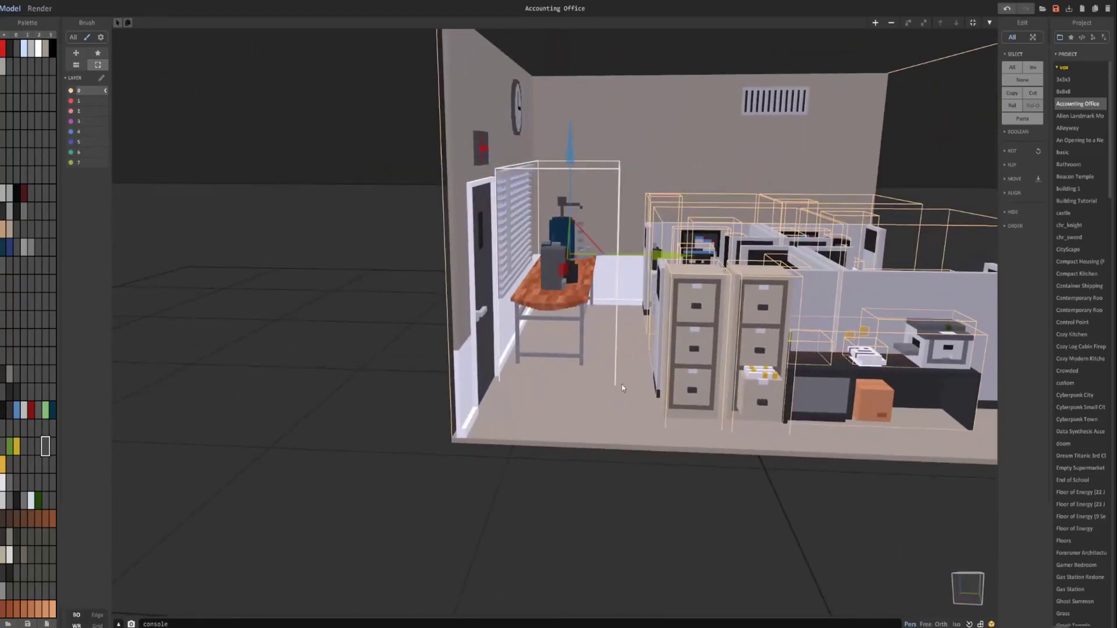
right_click_drag(468, 398, 471, 313)
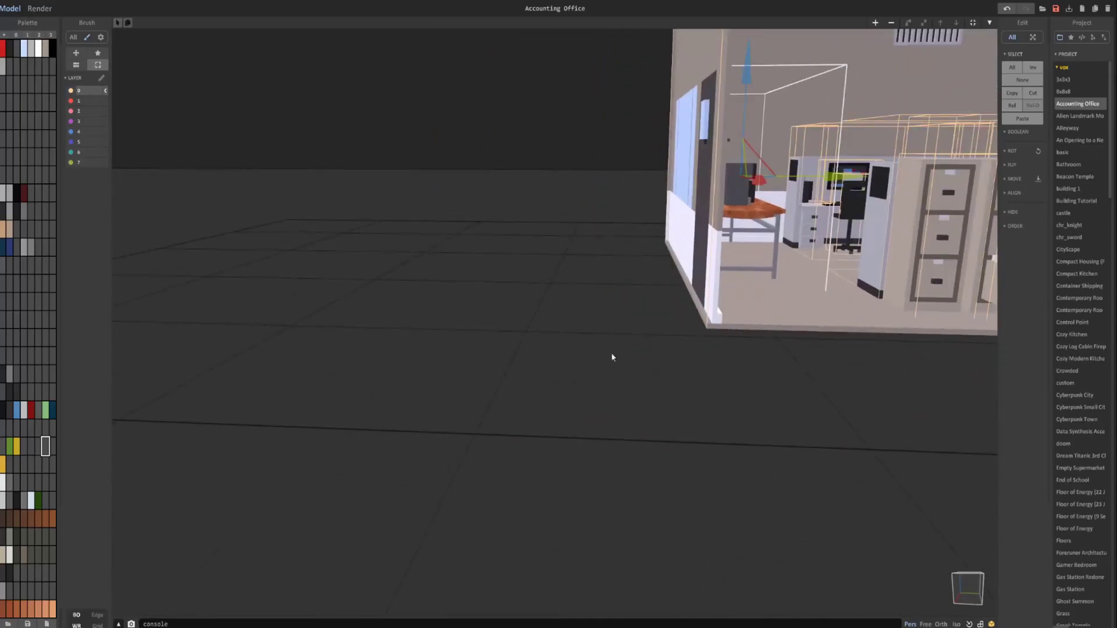
right_click_drag(612, 357, 506, 312)
scroll(539, 305, "up", 6)
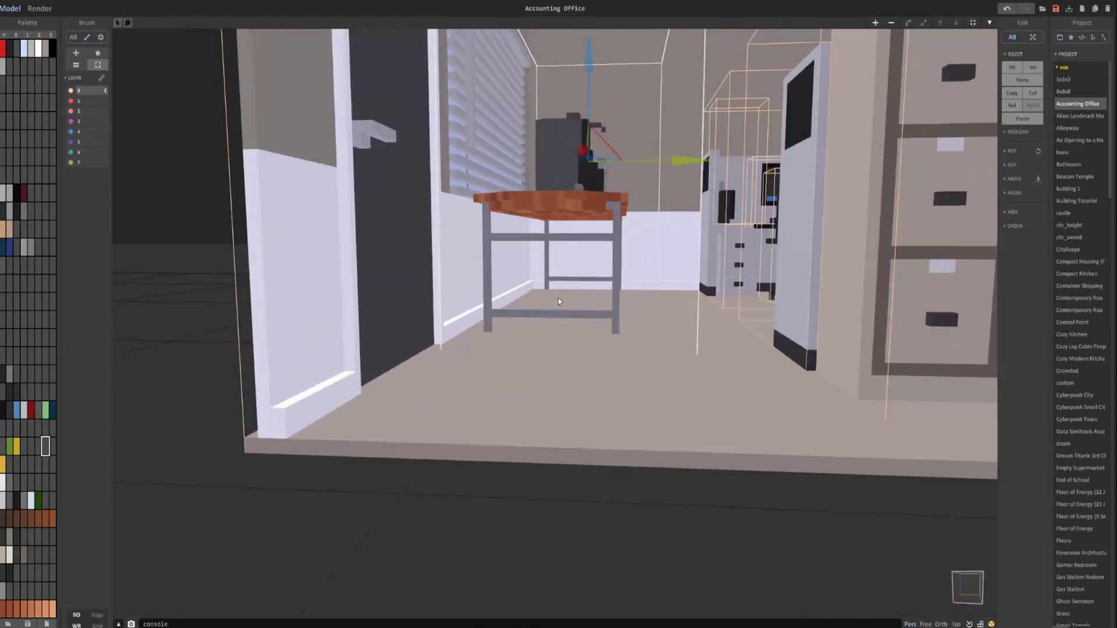
scroll(559, 303, "up", 3)
middle_click_drag(548, 402, 553, 382)
scroll(550, 353, "down", 4)
middle_click_drag(584, 215, 566, 300)
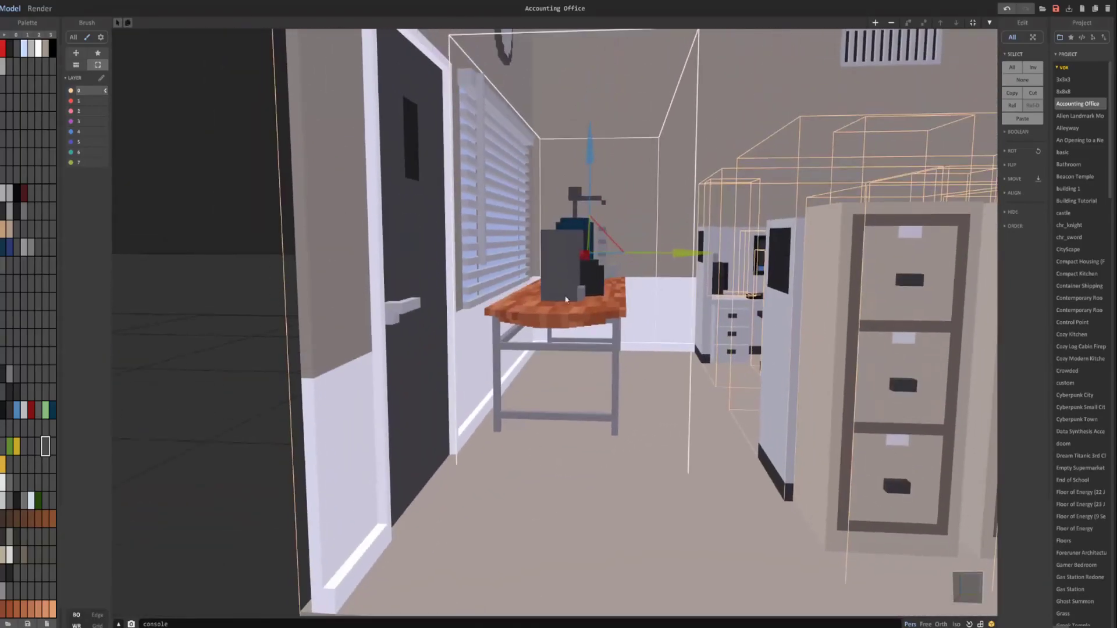
left_click_drag(591, 157, 593, 149)
Examine the office cubicles and the separate objects inside them from several angles.
scroll(645, 288, "down", 5)
right_click_drag(644, 287, 450, 342)
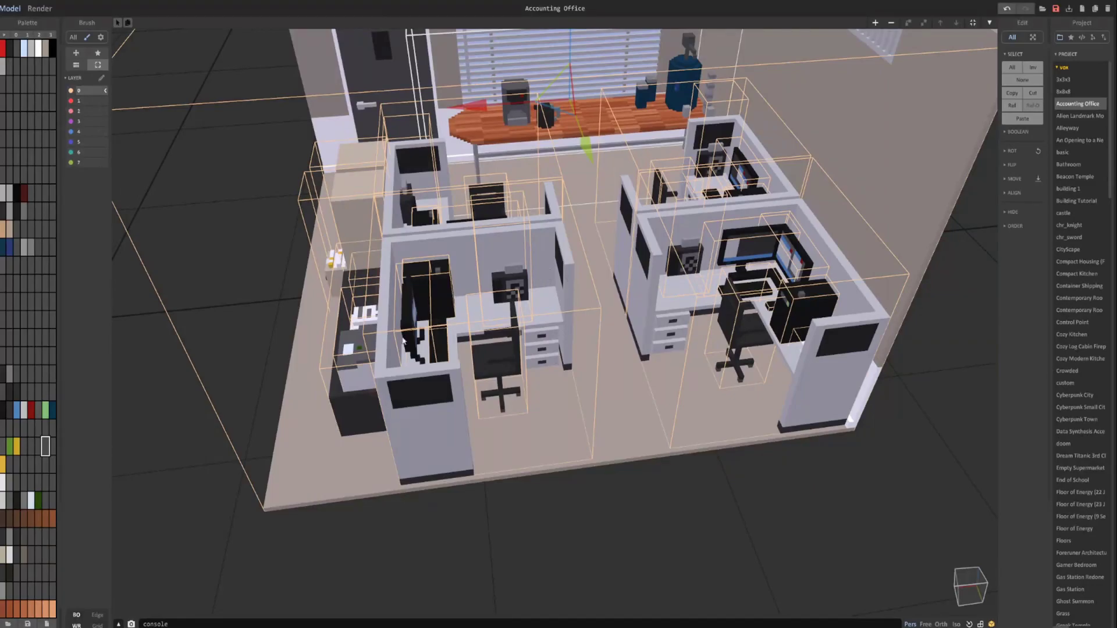
middle_click_drag(506, 284, 591, 349)
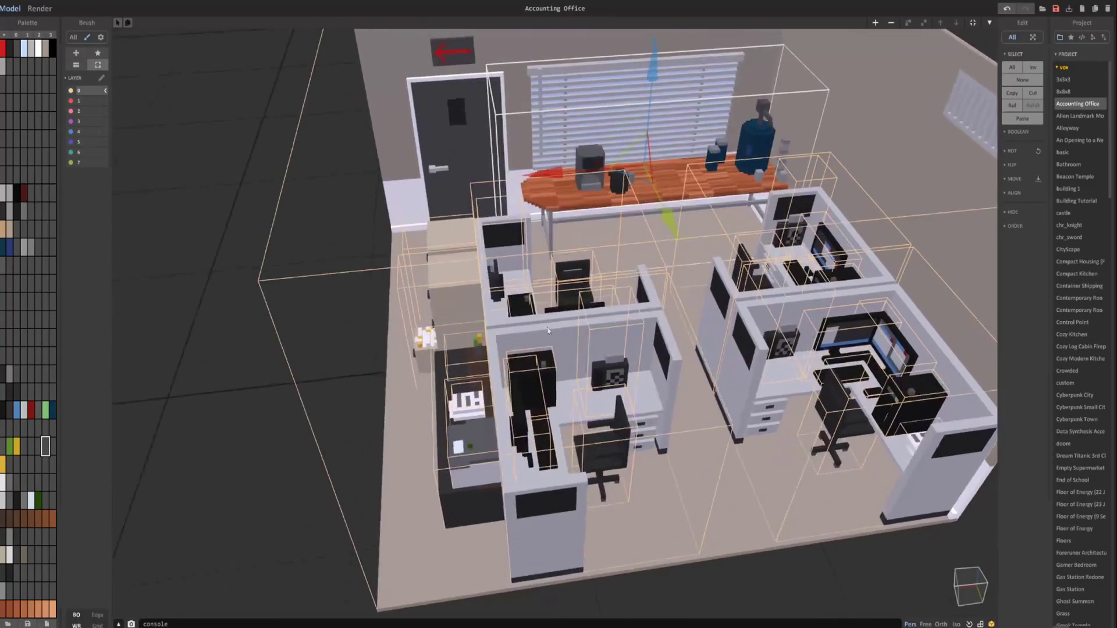
right_click_drag(590, 349, 637, 355)
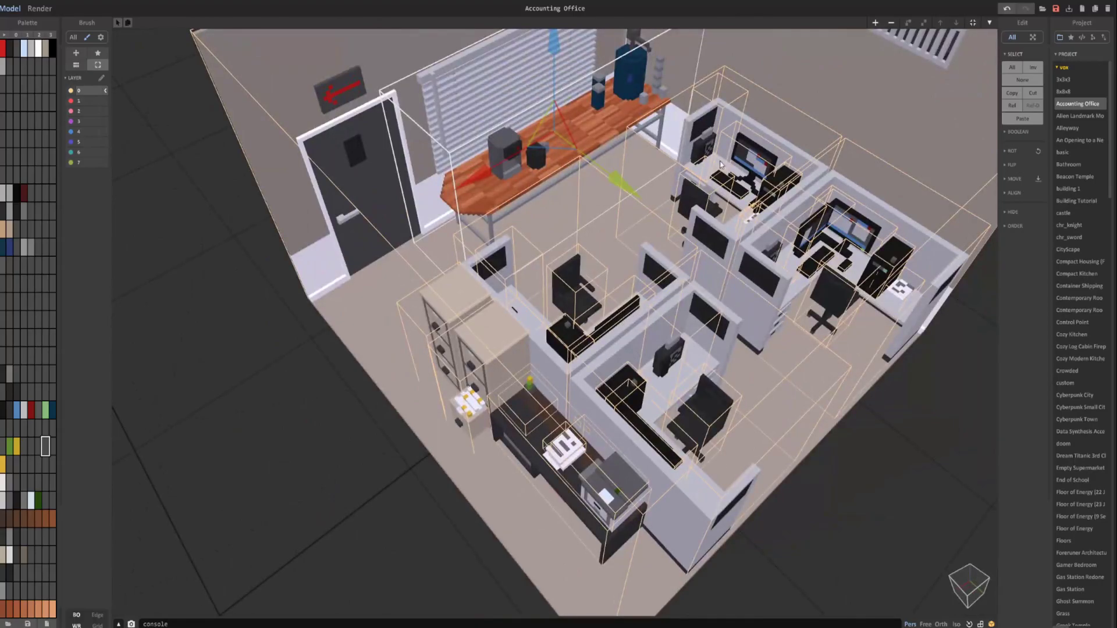
right_click_drag(716, 386, 482, 401)
middle_click_drag(482, 402, 570, 308)
scroll(570, 309, "up", 4)
right_click_drag(546, 314, 481, 303)
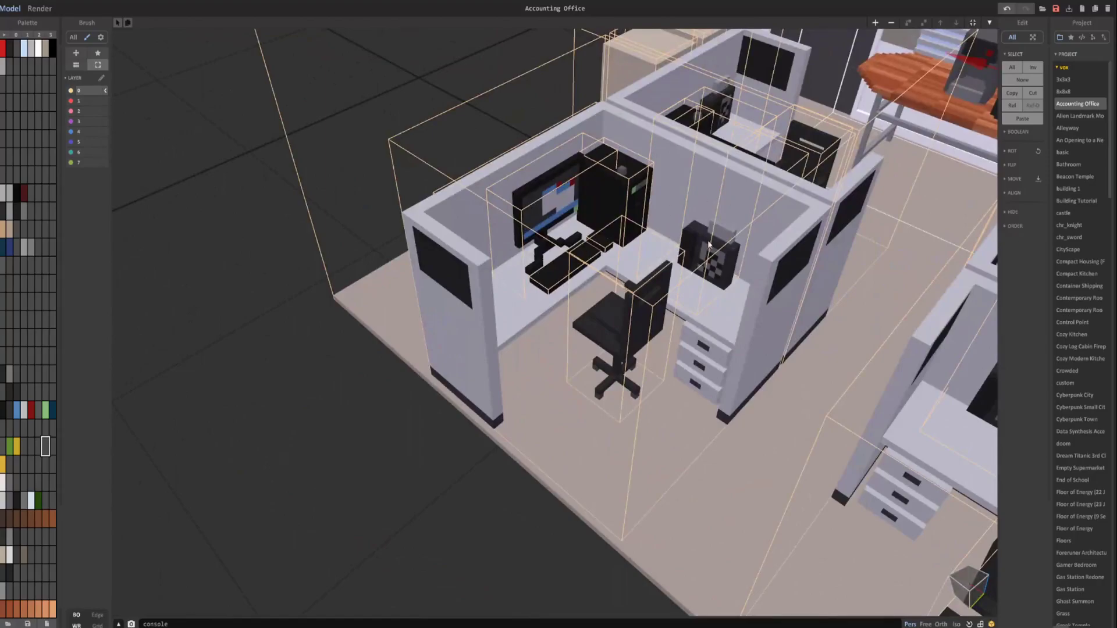
scroll(695, 279, "down", 2)
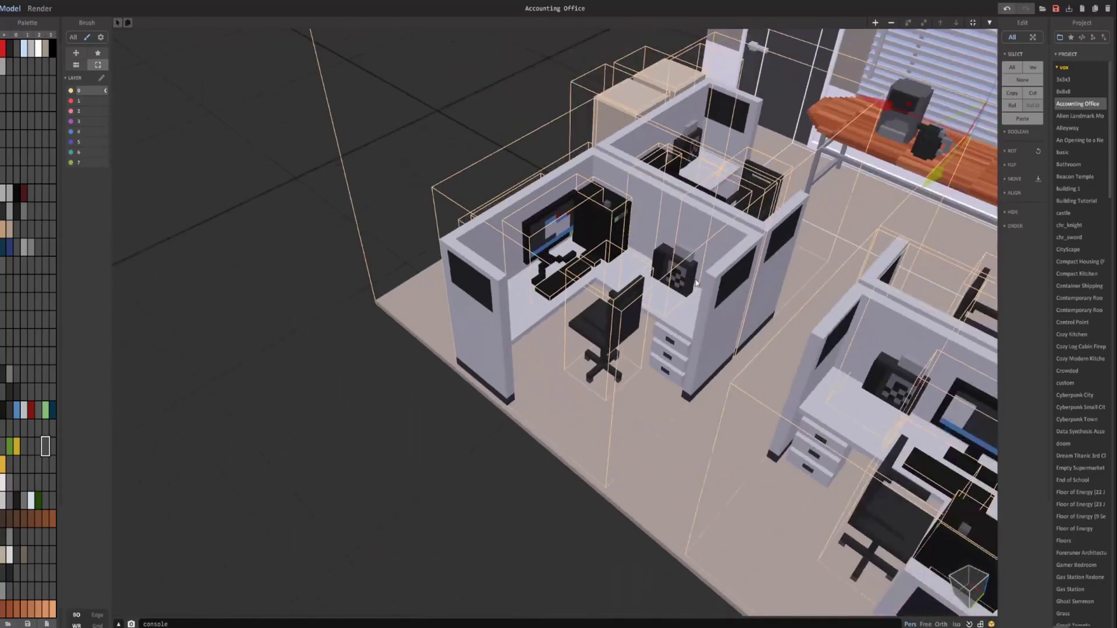
Select the outer cubicle beside the printer desk together with its chair, phone, computer tower, monitor and keyboard.
left_click(496, 322)
right_click_drag(497, 322, 554, 329)
scroll(560, 365, "up", 5)
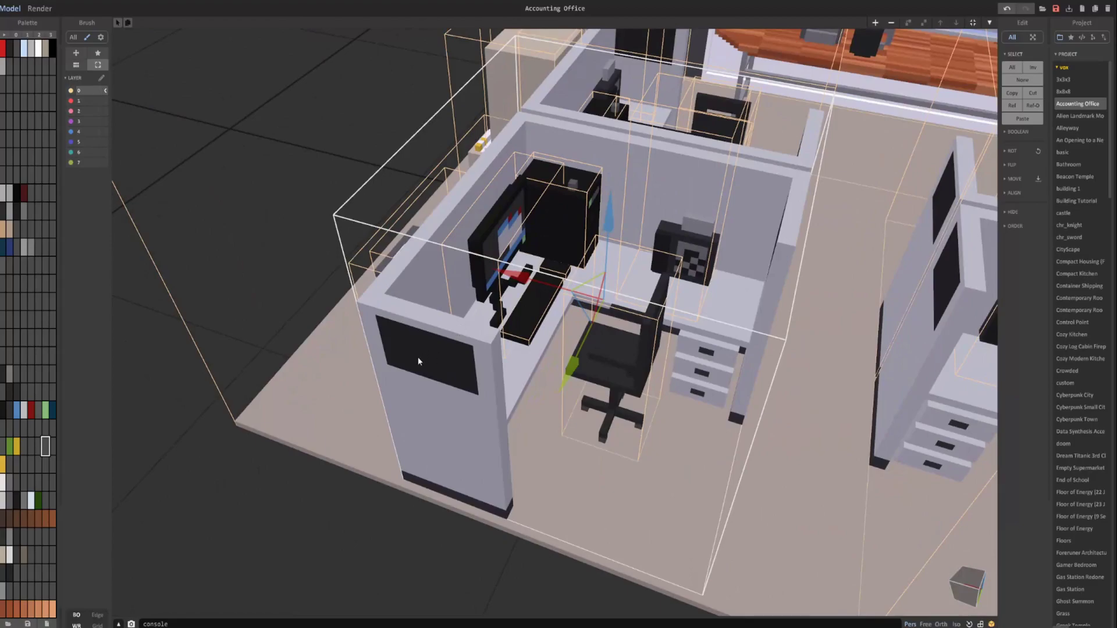
left_click(618, 362, "shift")
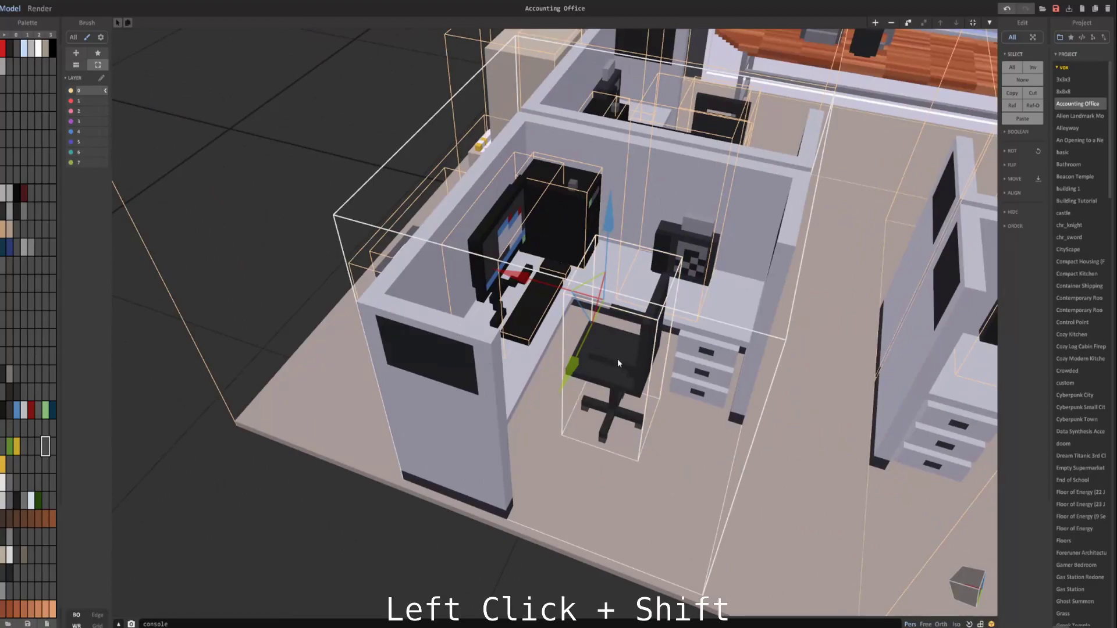
right_click_drag(692, 241, 640, 285)
left_click(638, 287, "shift")
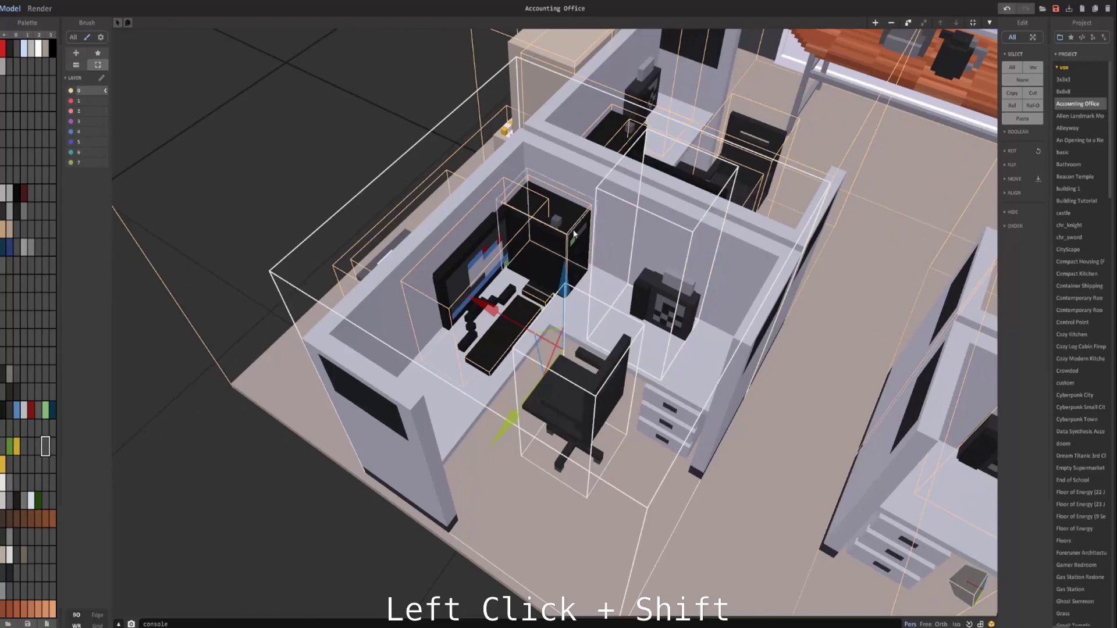
left_click(518, 316, "shift")
left_click(536, 293, "shift")
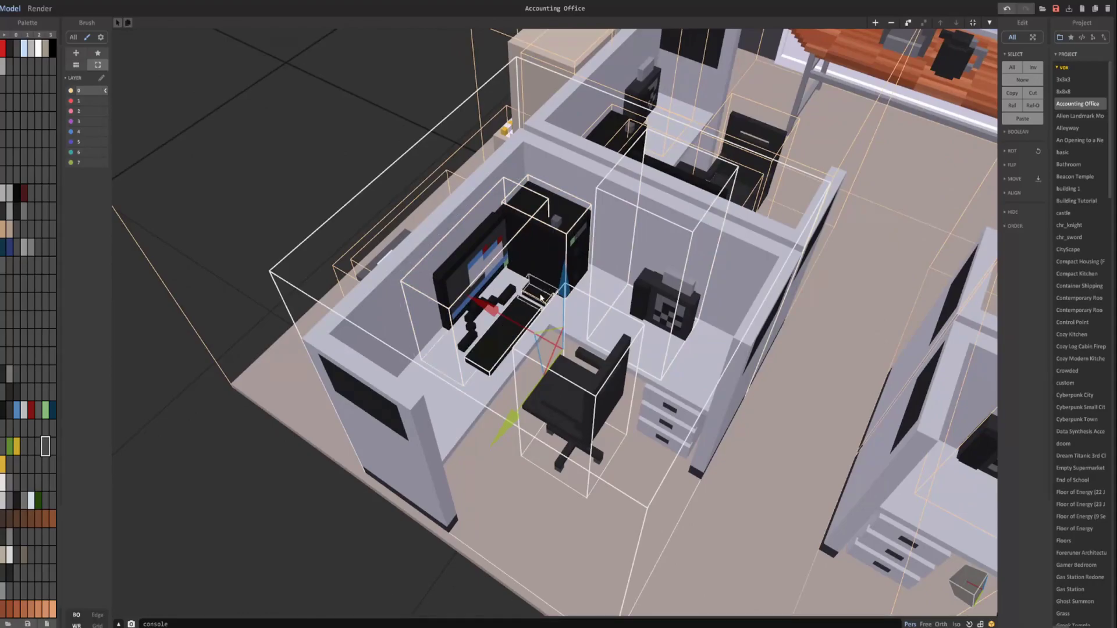
Try moving the selected cubicle and its furnishings out of the office together, and undo the move.
scroll(567, 318, "down", 5)
right_click_drag(567, 317, 477, 369)
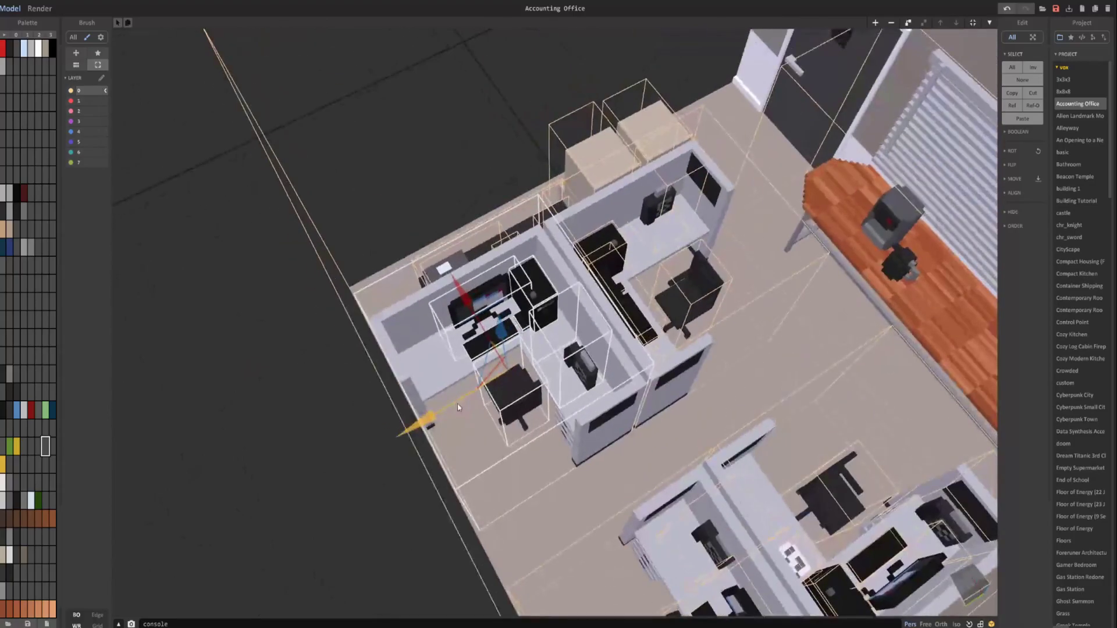
left_click_drag(447, 401, 196, 501)
right_click_drag(196, 502, 638, 353)
scroll(420, 422, "down", 5)
key("ctrl+z")
scroll(619, 353, "up", 5)
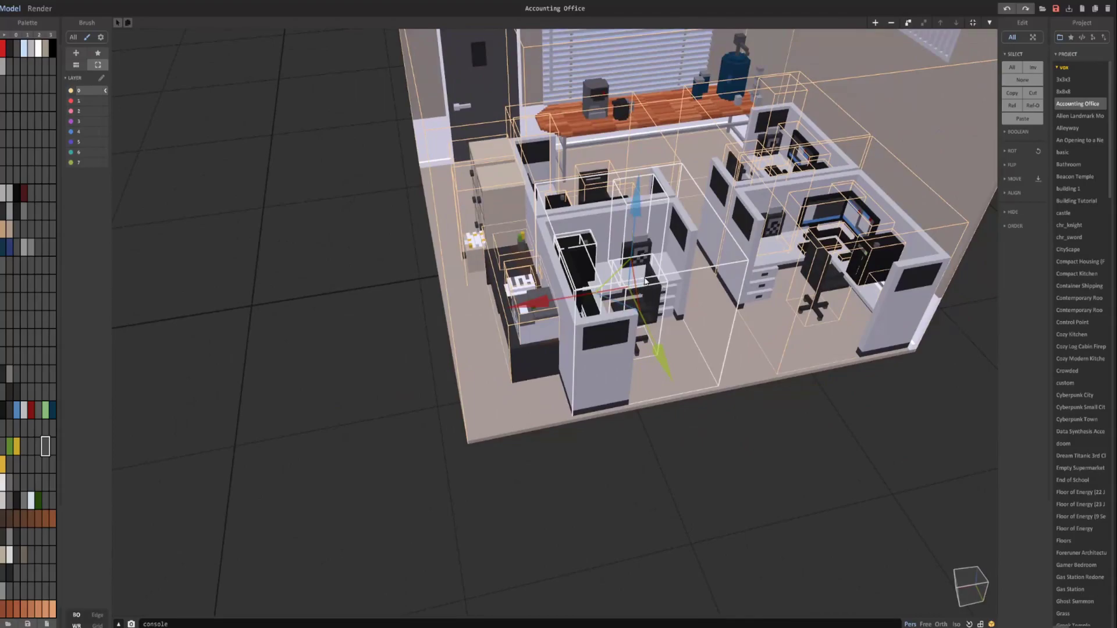
Group the selected cubicle and its furnishings into a single object.
right_click_drag(649, 292, 552, 339)
scroll(594, 298, "up", 5)
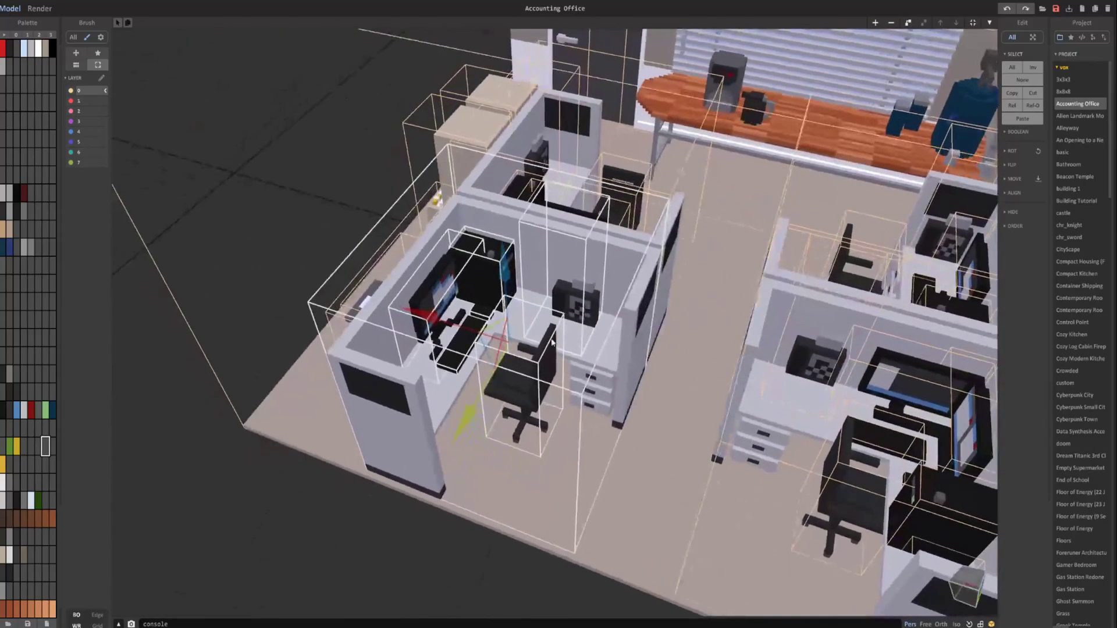
key("ctrl+g")
key("ctrl+r")
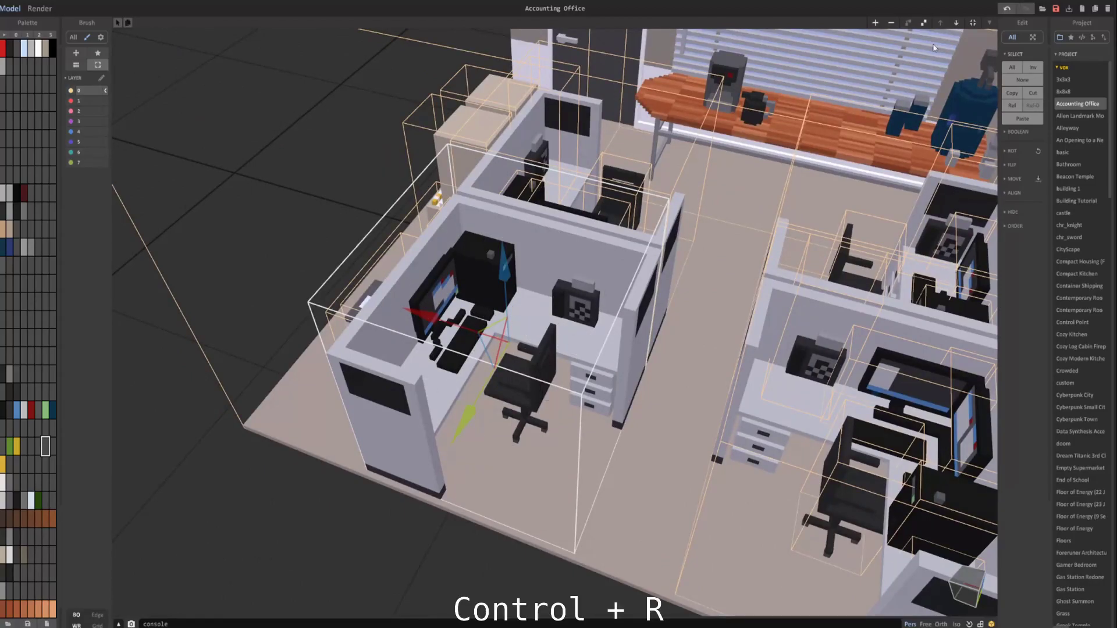
Show the scene outline, and collapse and re-expand the new group to examine its members.
left_click(1081, 37)
left_click(1093, 37)
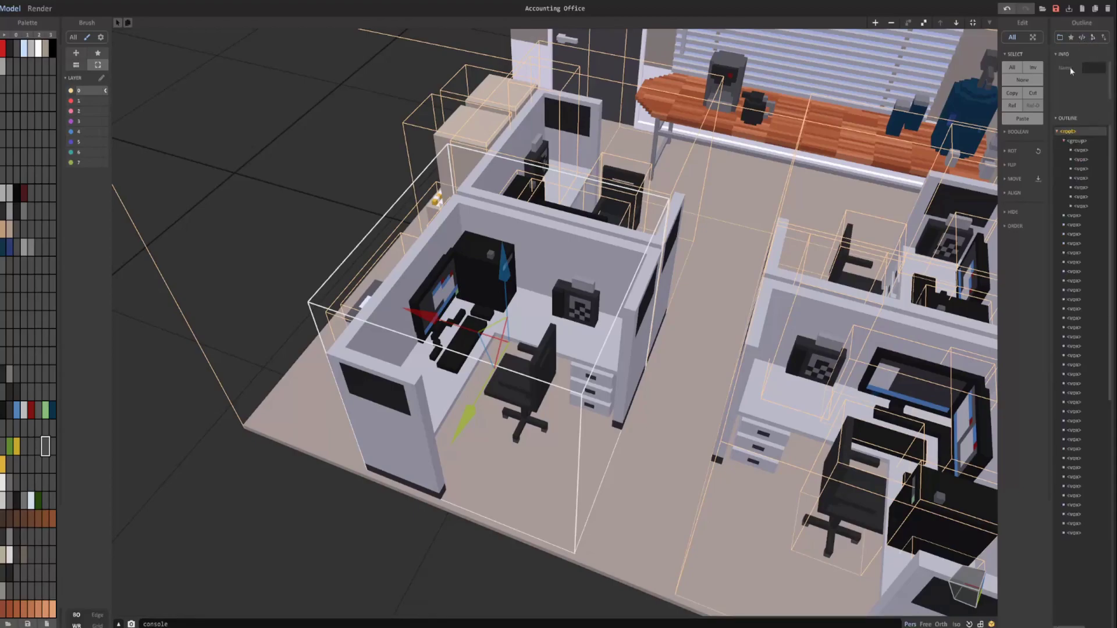
left_click(1065, 141)
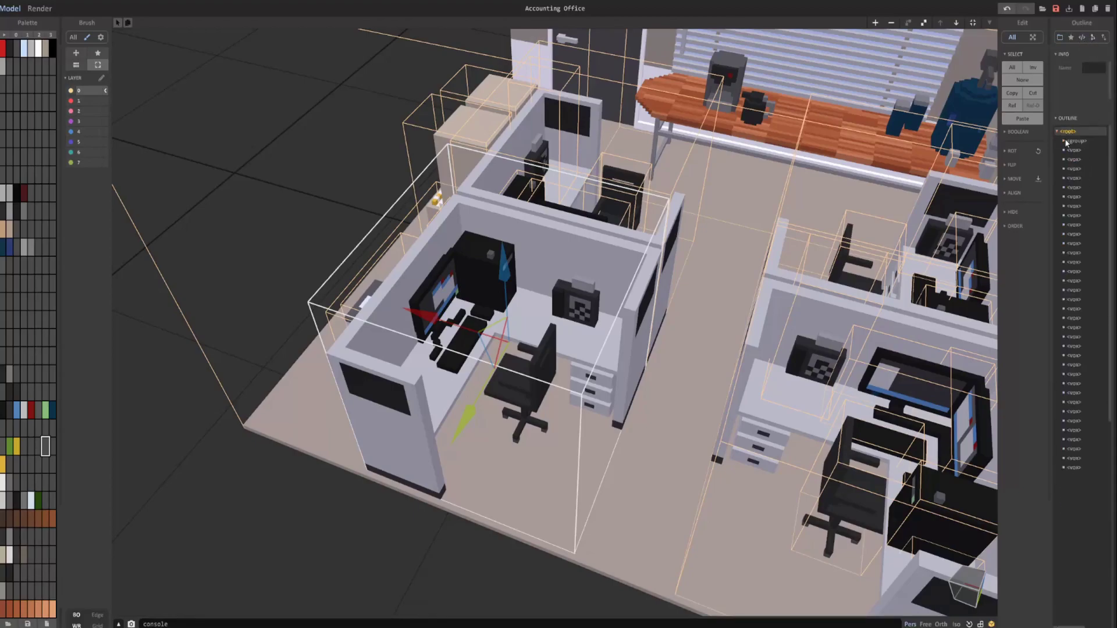
left_click(1065, 141)
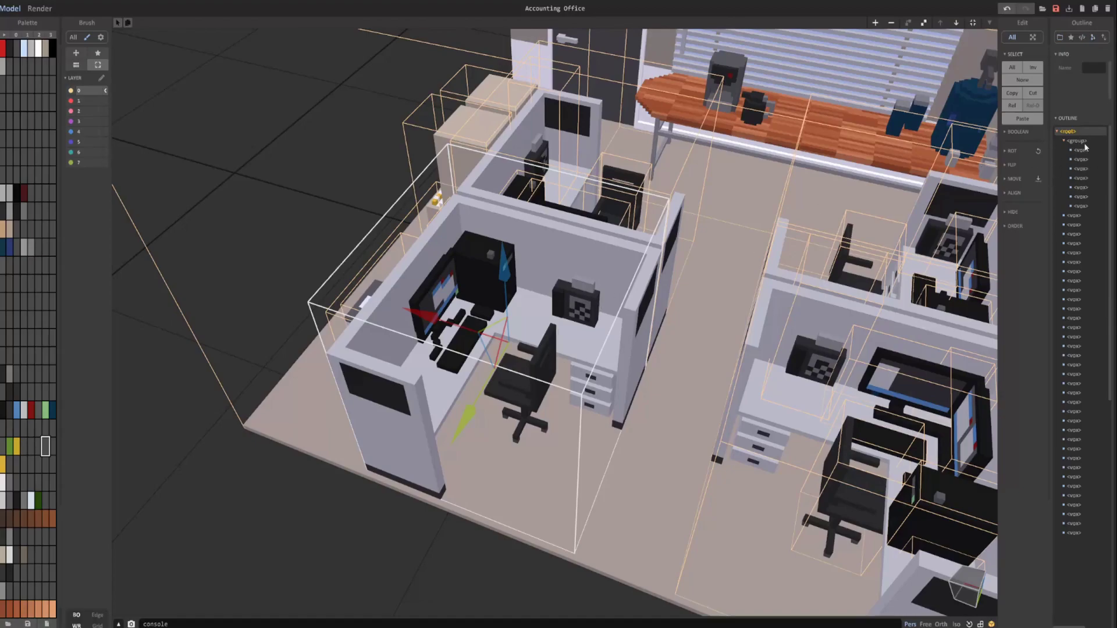
Undo the grouping of the outer cubicle and its furnishings, and group the same objects again.
key("ctrl+z")
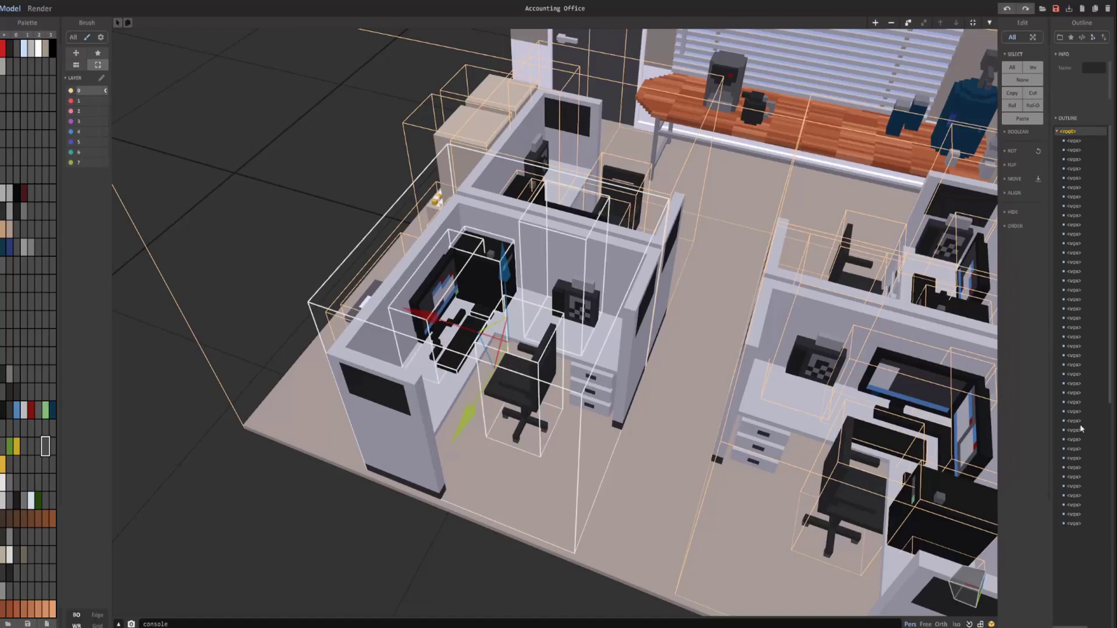
scroll(703, 327, "down", 5)
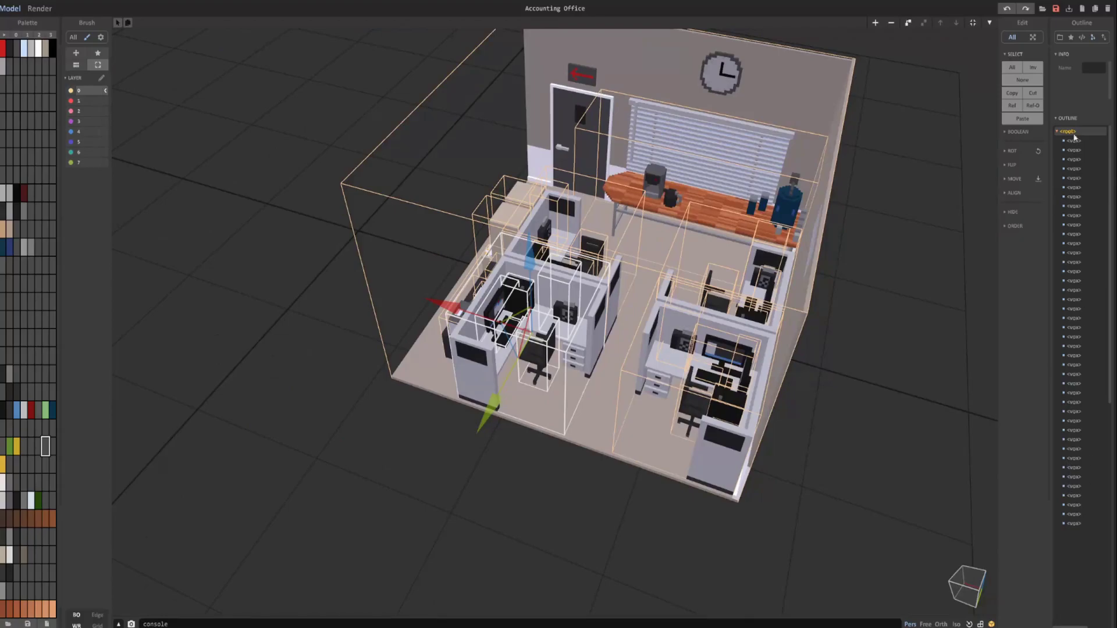
scroll(603, 347, "up", 5)
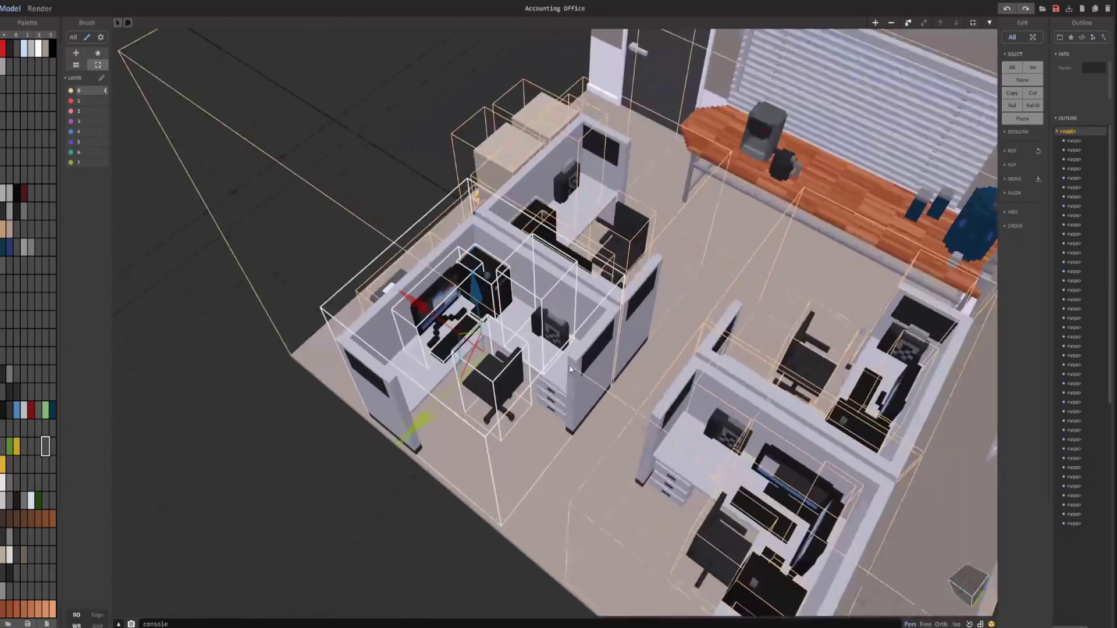
key("ctrl+g")
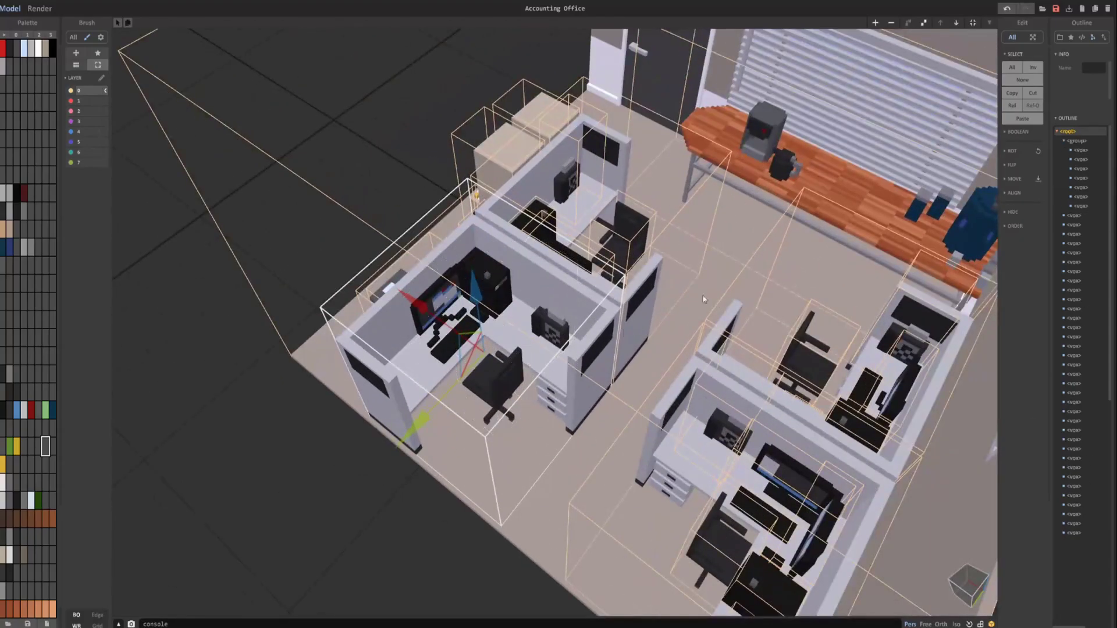
Open the new group, name it "Cubicle", and collapse it in the outline.
left_click(1077, 141)
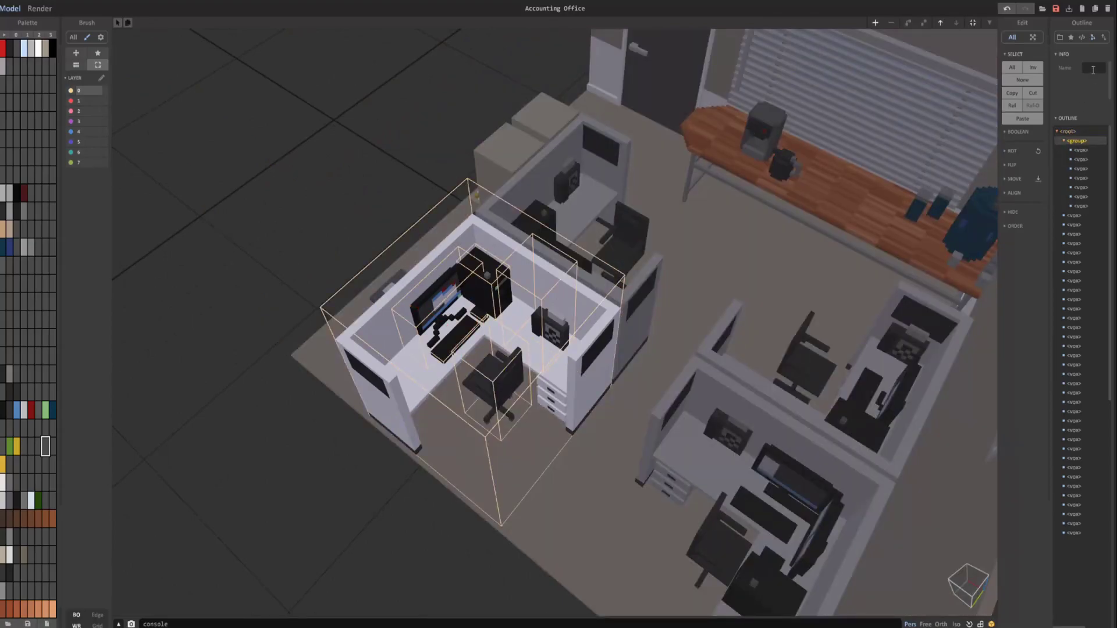
type("Cubicle")
key("Return")
left_click(1063, 141)
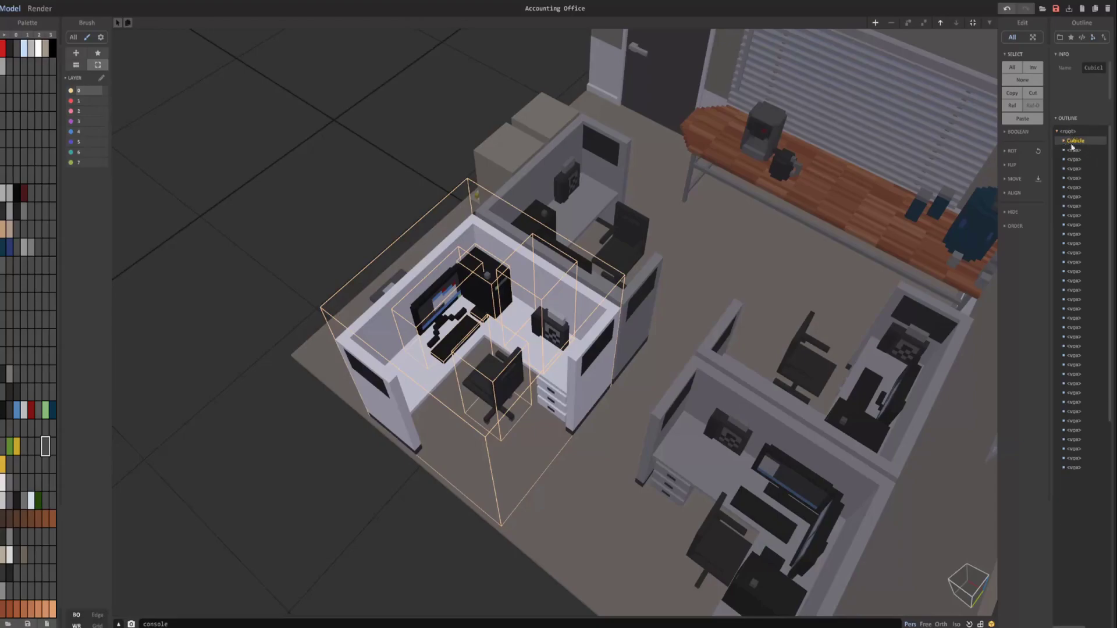
Select the cubicle's wall and desk object inside the group and inspect it from several angles.
left_click(616, 345)
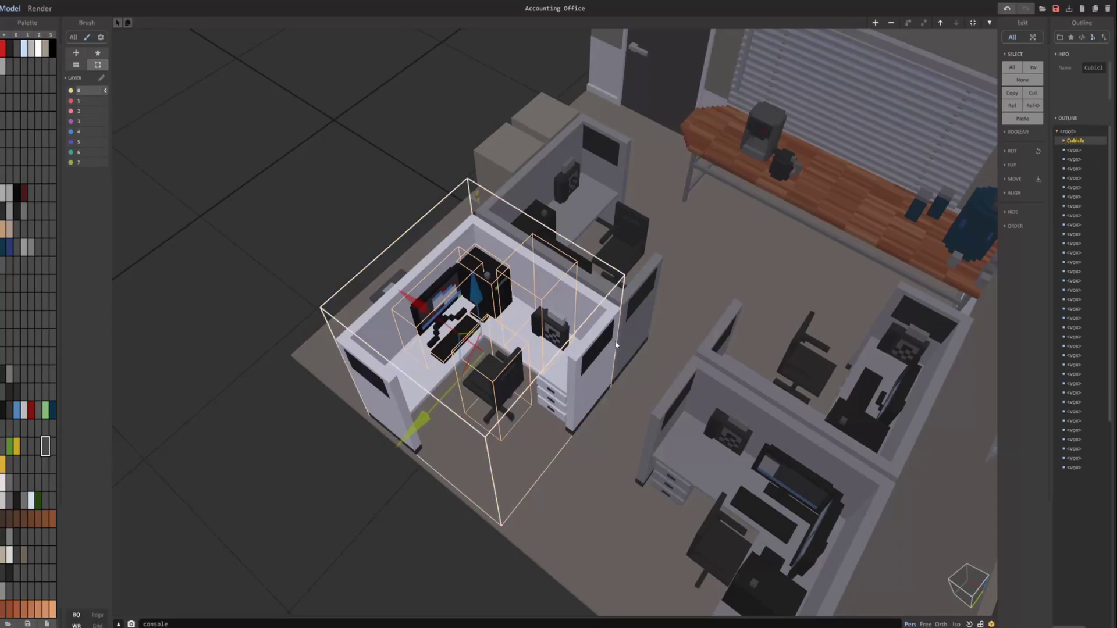
scroll(559, 282, "down", 5)
right_click_drag(559, 282, 602, 262)
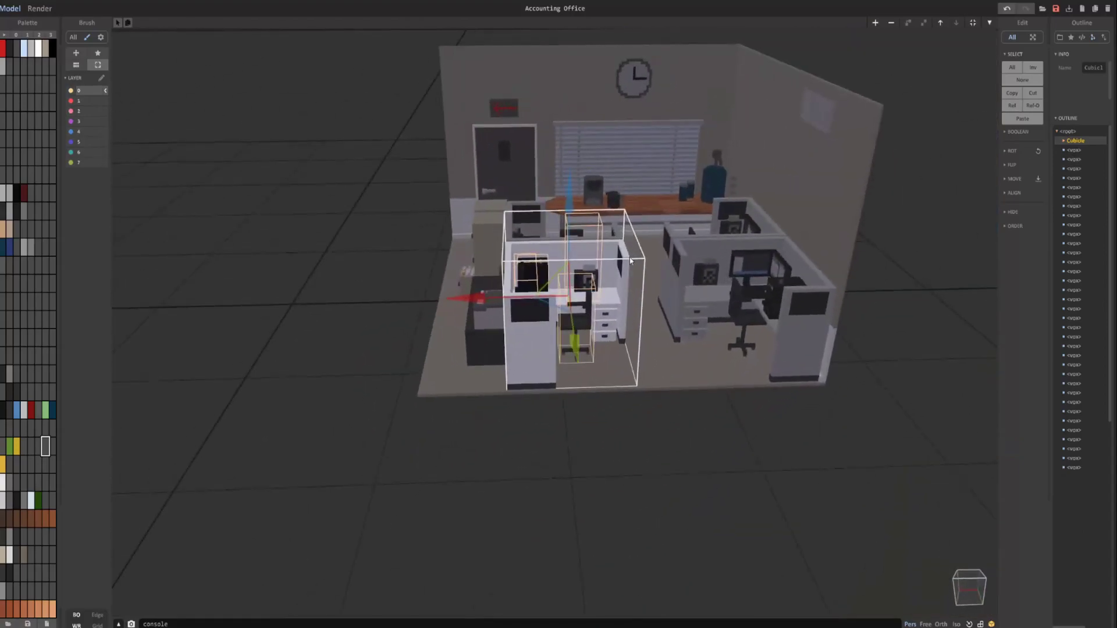
middle_click_drag(601, 326, 609, 379)
right_click_drag(610, 378, 520, 370)
scroll(519, 370, "up", 2)
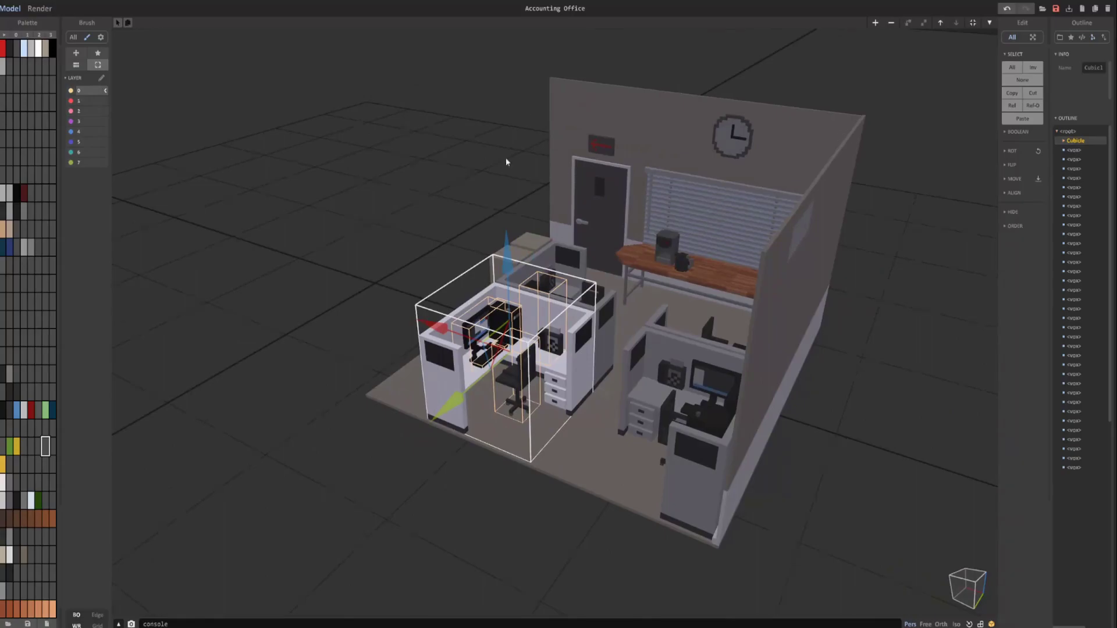
mouse_move(506, 163)
right_mouse_down()
mouse_move(543, 149)
mouse_move(494, 220)
right_mouse_up()
scroll(542, 149, "down", 4)
Switch the selected cubicle object to voxel editing and back, and leave the group for the scene's root level.
key("Tab")
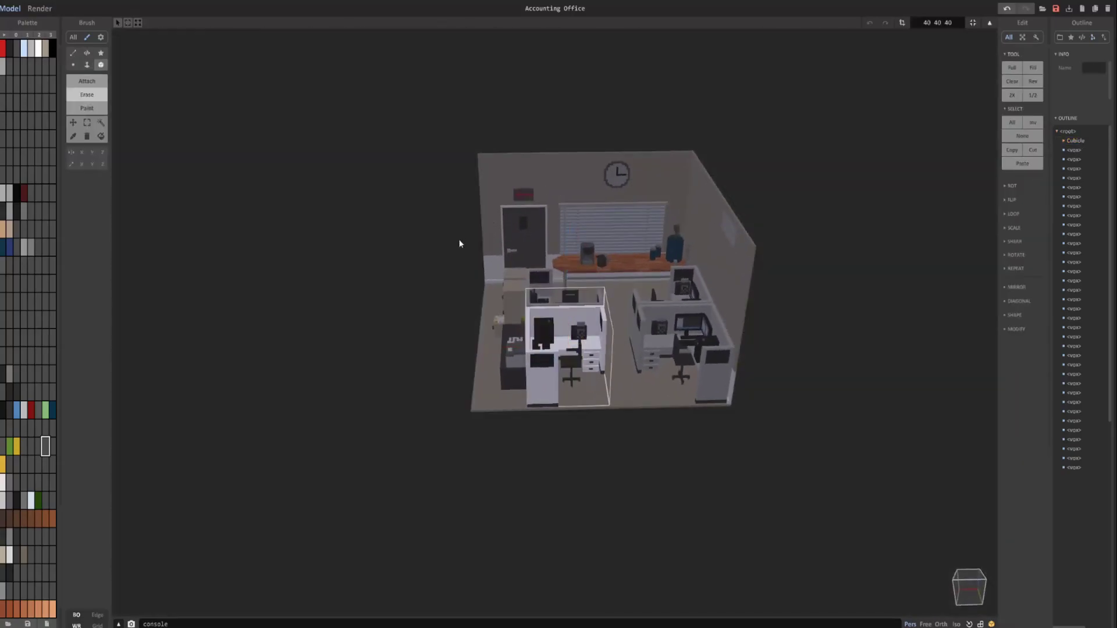
key("Tab")
right_click_drag(442, 247, 392, 239)
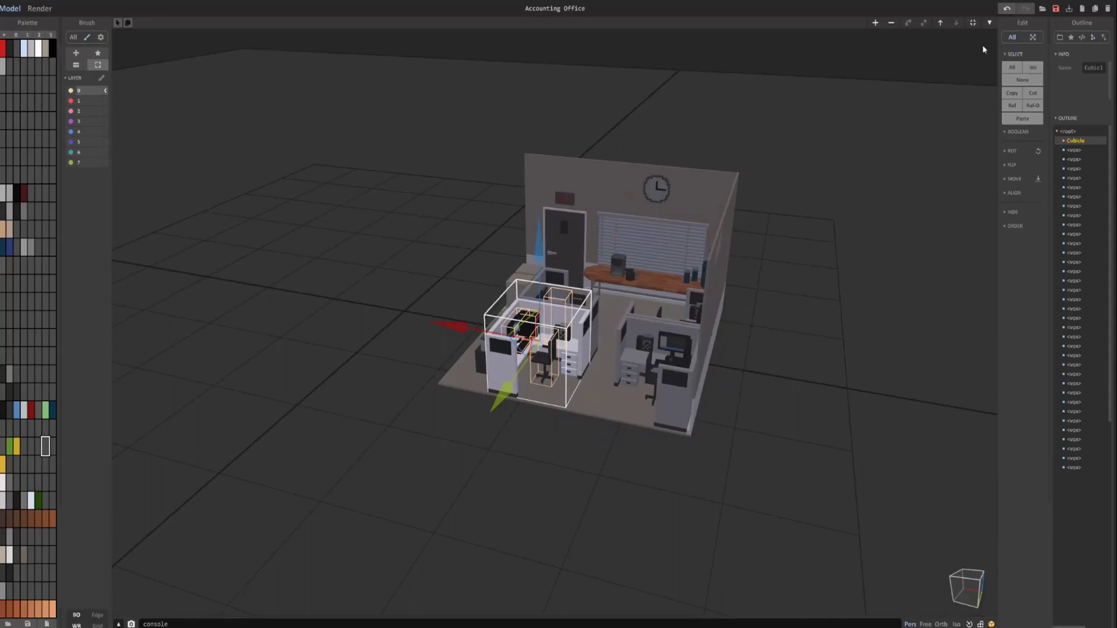
left_click(940, 24)
Try duplicating the Cubicle group along the green axis, placing the copy just outside the open side of the office.
right_click_drag(530, 340, 452, 384)
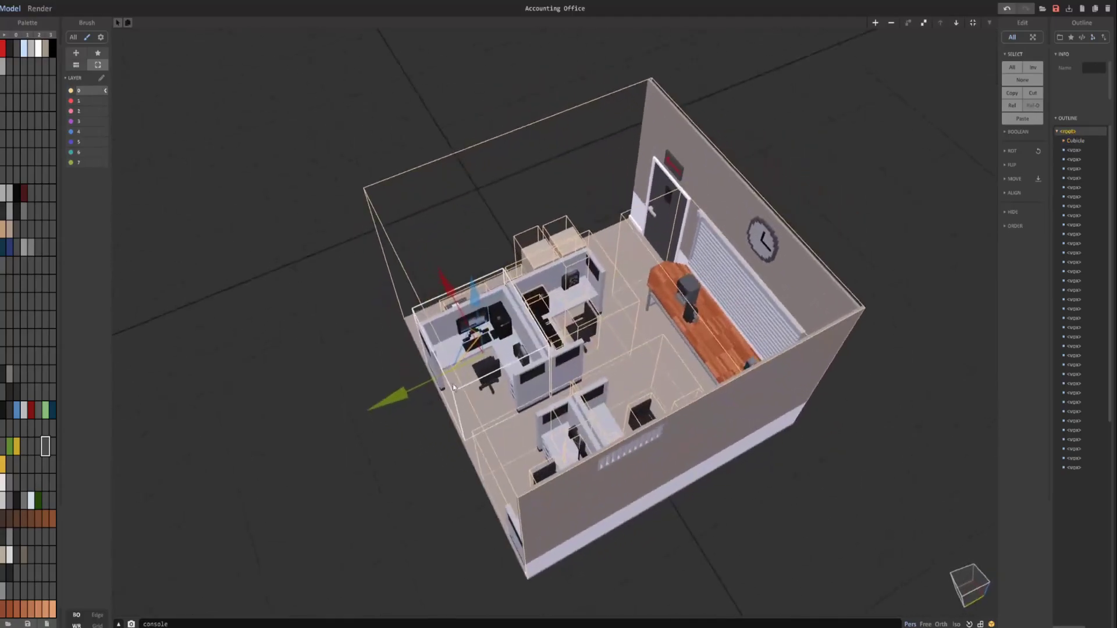
middle_click_drag(453, 384, 504, 344)
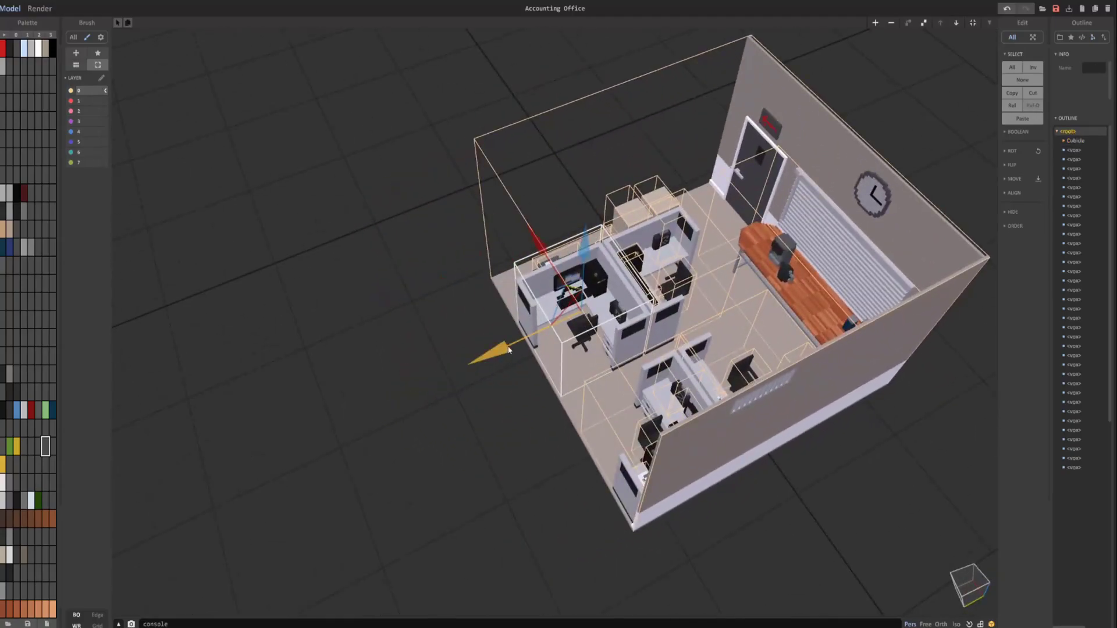
scroll(616, 289, "up", 3)
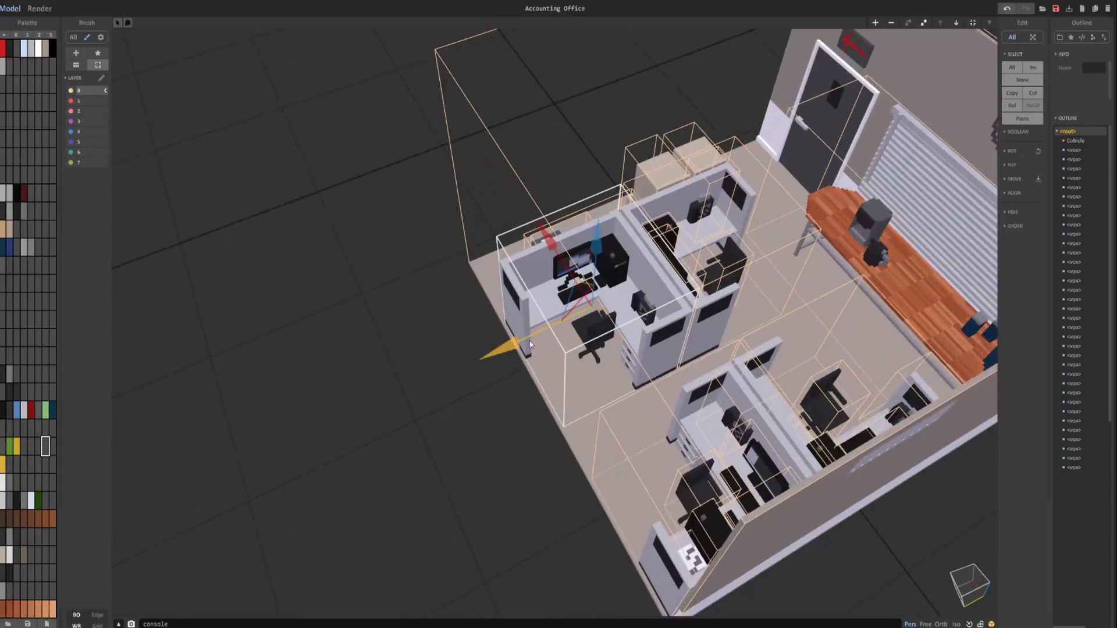
left_click_drag(512, 347, 344, 419, "shift")
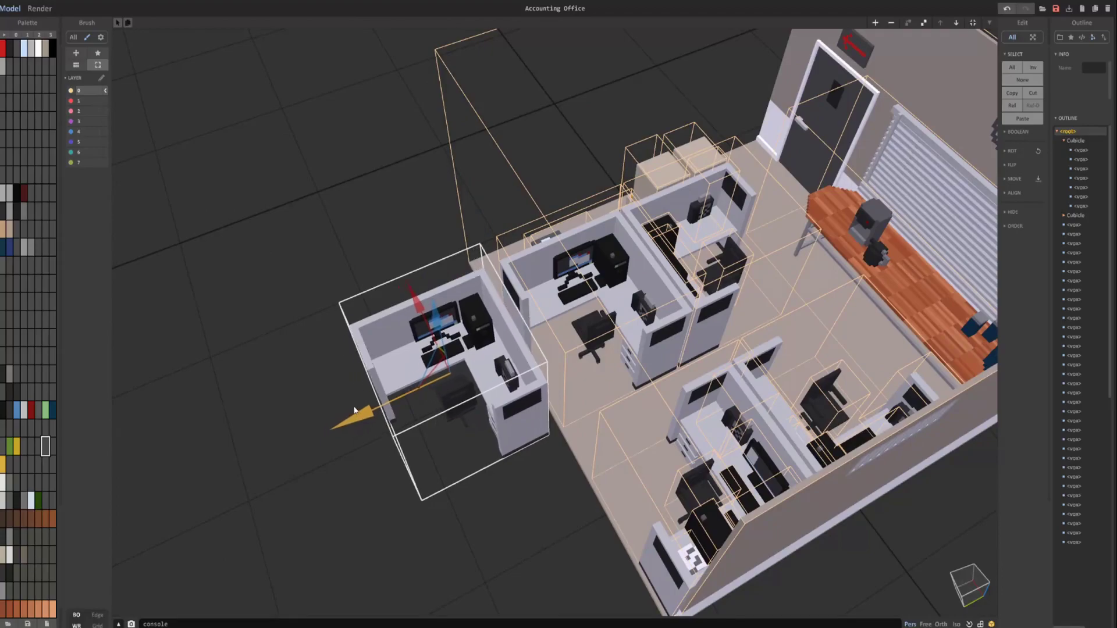
scroll(430, 378, "down", 4)
right_click_drag(435, 377, 395, 380)
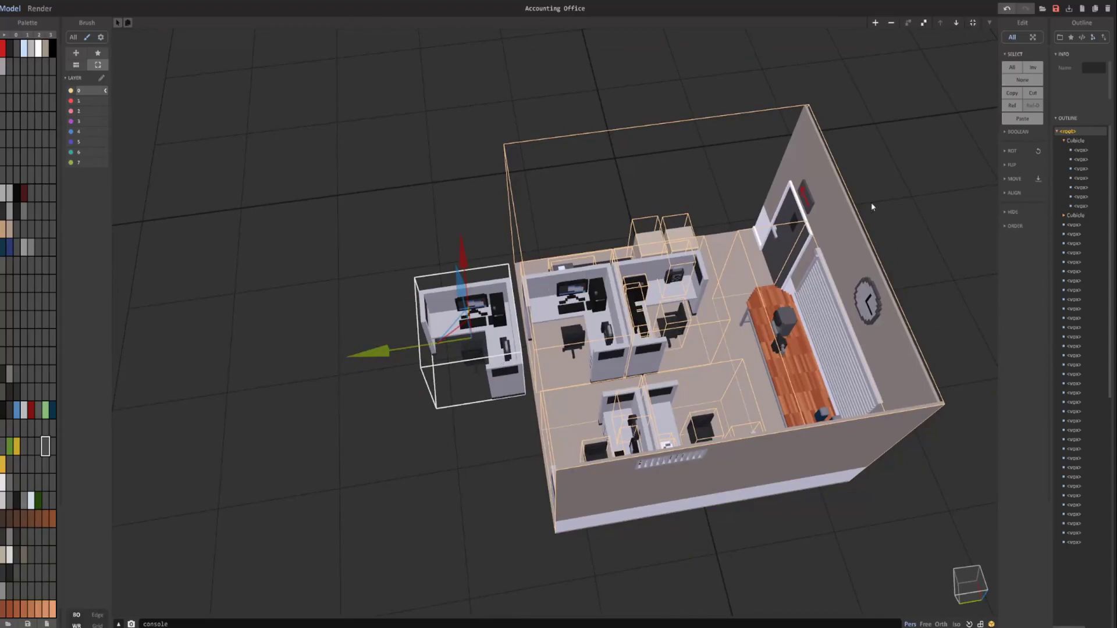
Try adding two more Cubicle copies along the green axis, extending the row away from the office.
left_click_drag(382, 351, 272, 367, "ctrl")
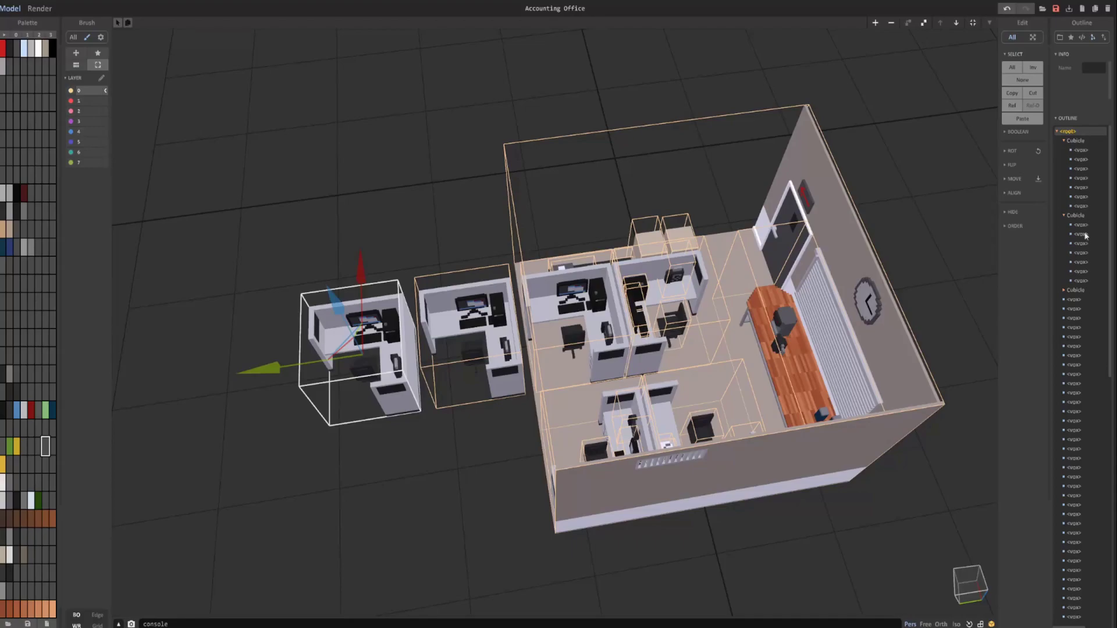
left_click_drag(281, 371, 170, 387)
scroll(365, 333, "down", 2)
right_click_drag(365, 334, 442, 326)
scroll(531, 355, "down", 2)
right_click_drag(442, 415, 382, 443)
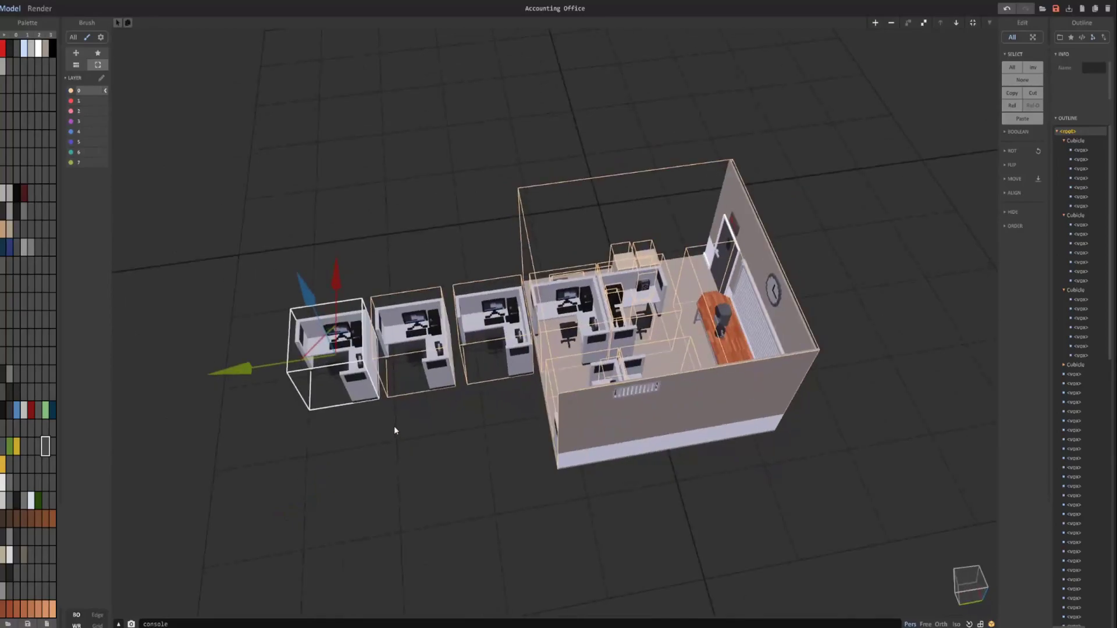
Undo the three Cubicle duplications.
key("ctrl+z")
key("ctrl+z")
key("ctrl+z")
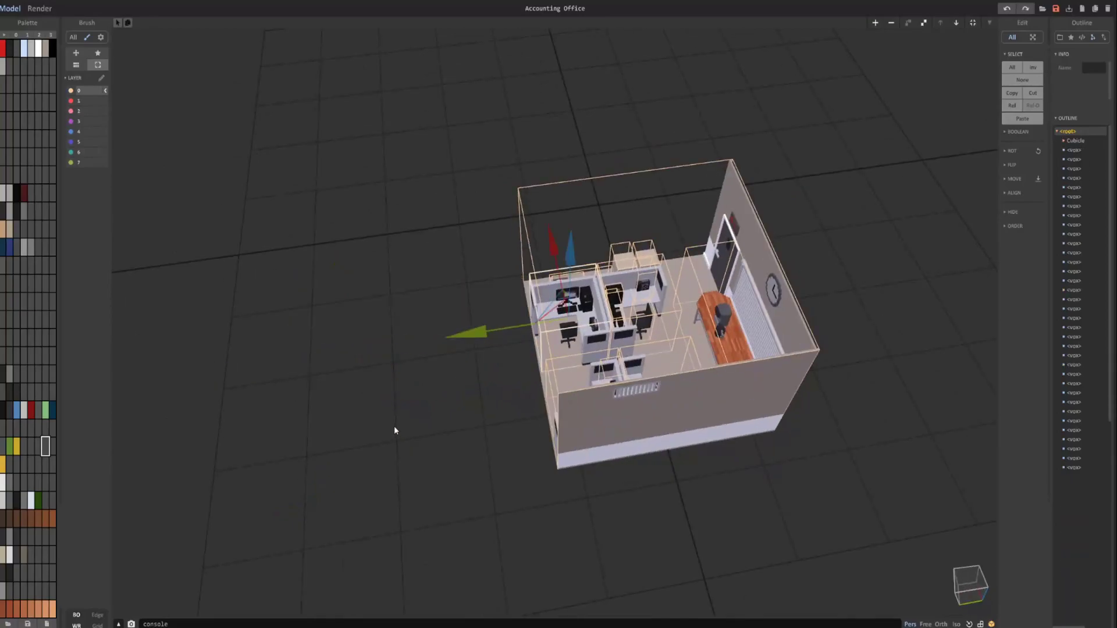
right_click_drag(394, 430, 580, 381)
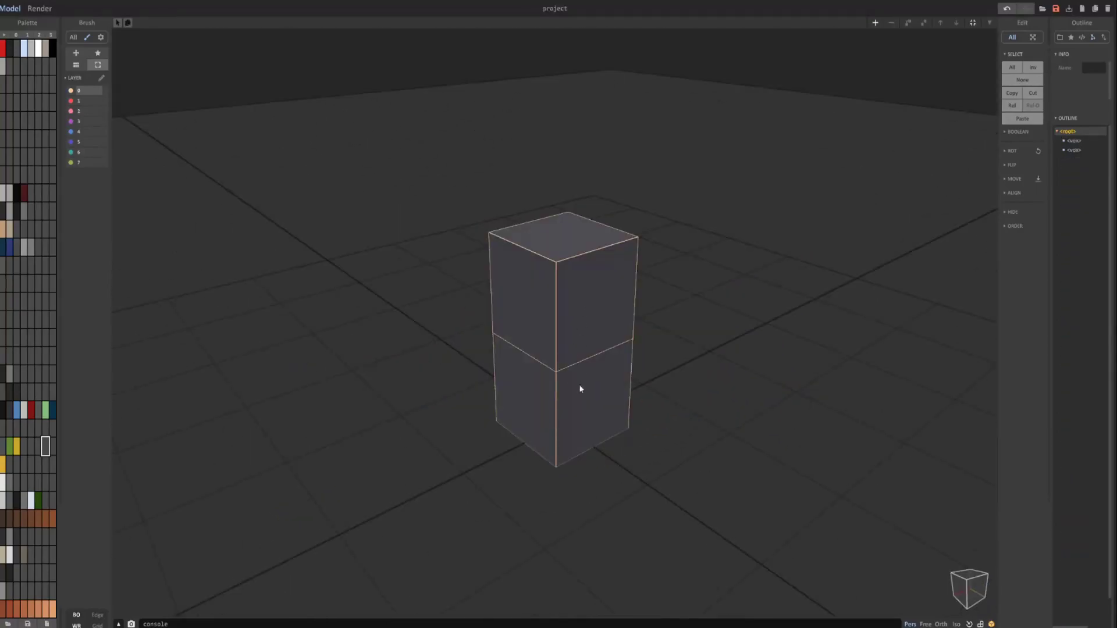
Select both stacked blocks in the two-block project and unite them into one object.
left_click(598, 308)
right_click_drag(621, 399, 587, 397)
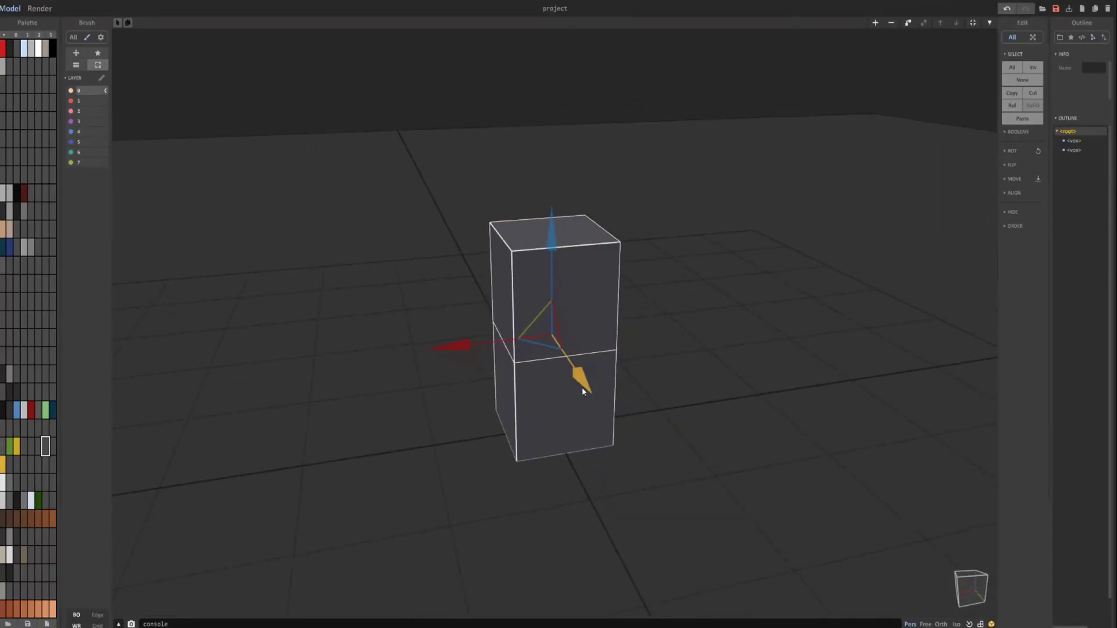
key("u")
right_click_drag(586, 301, 533, 320)
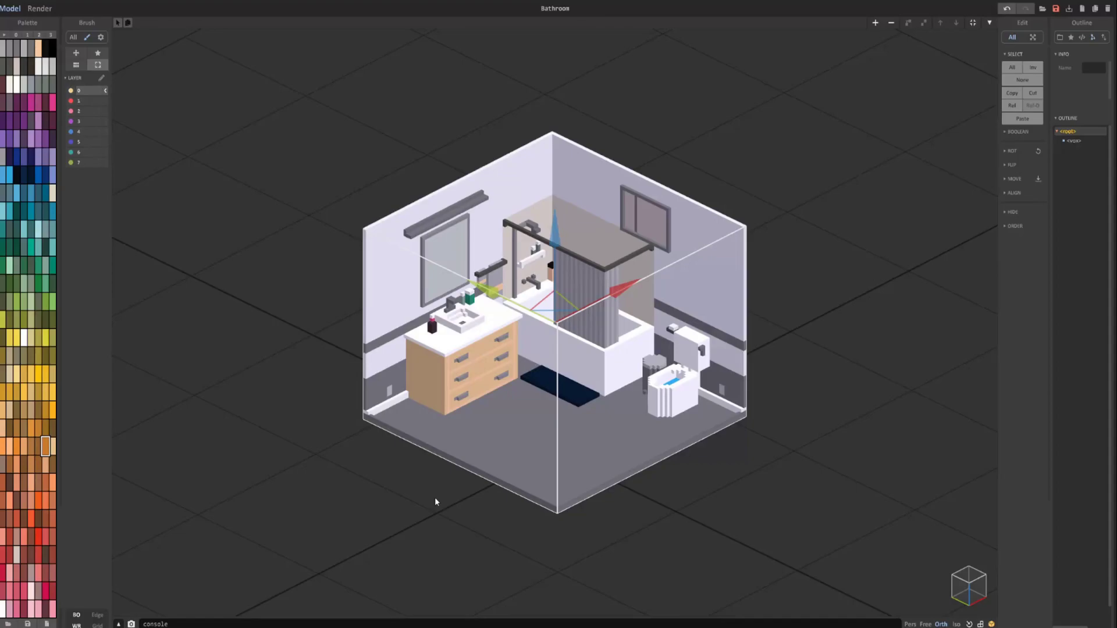
Rotate the bathroom object about its vertical axis in 90-degree steps both ways, ending in its starting orientation.
key("minus")
key("plus")
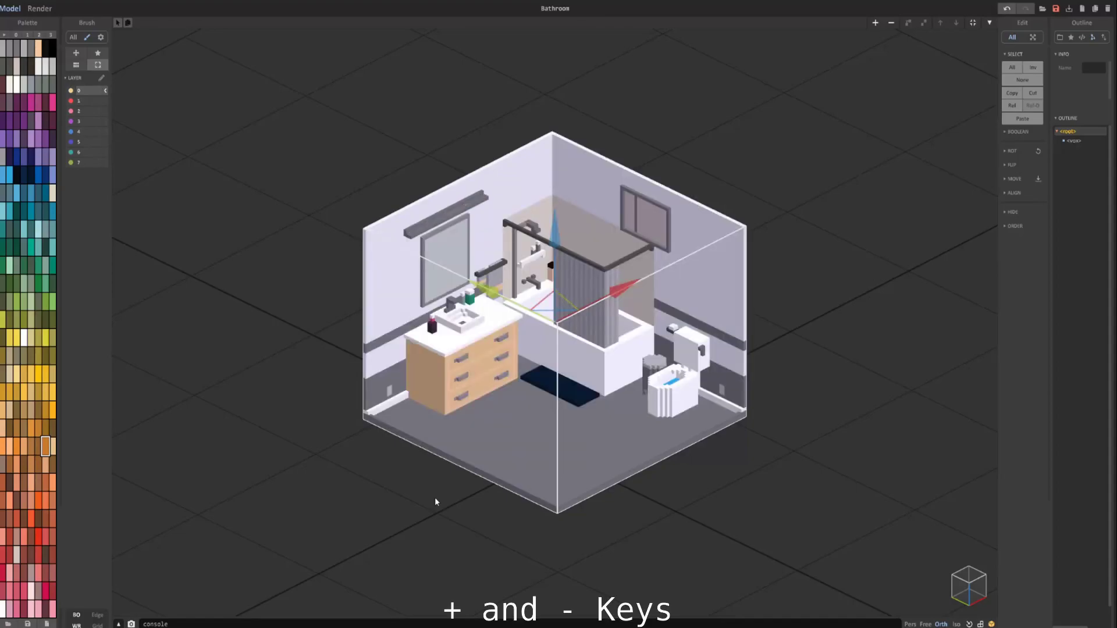
key("minus")
key("plus")
key("minus")
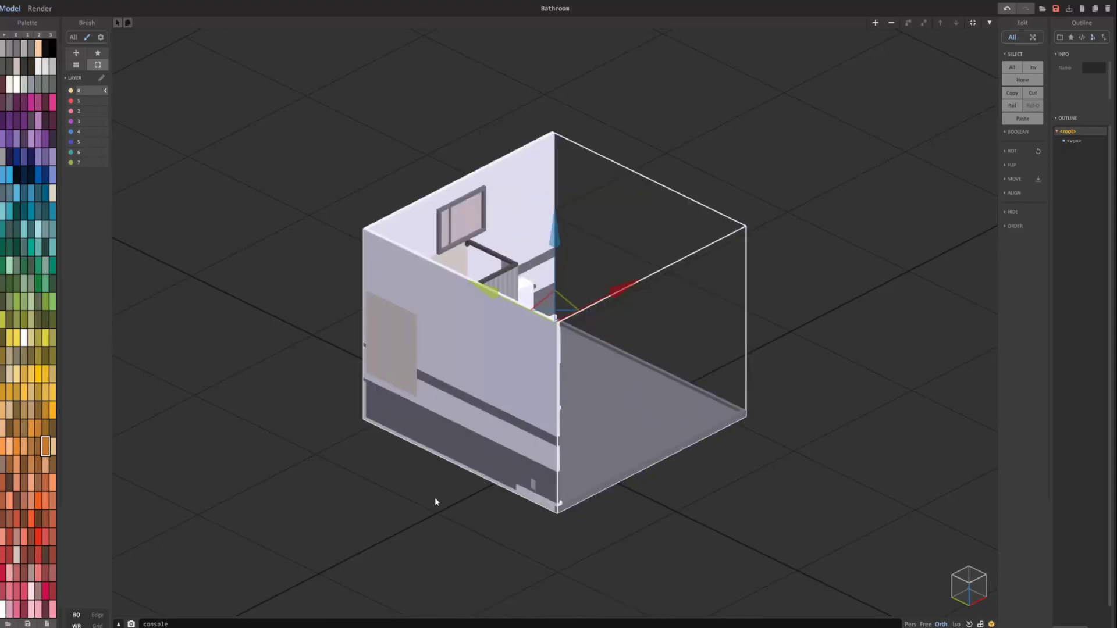
key("plus")
key("plus")
key("plus")
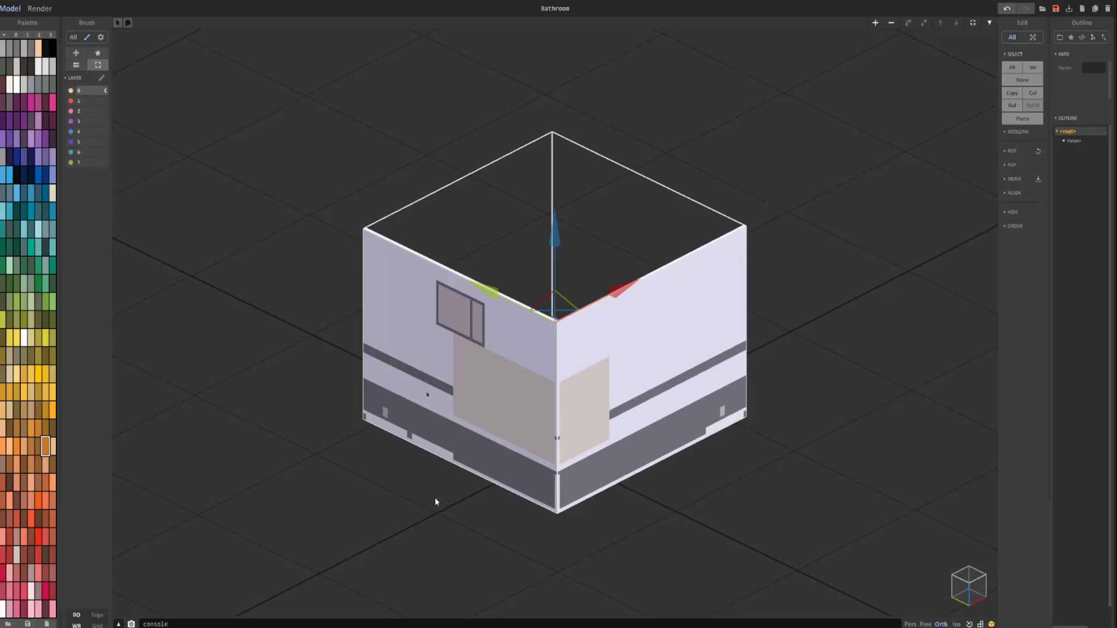
key("plus")
key("plus")
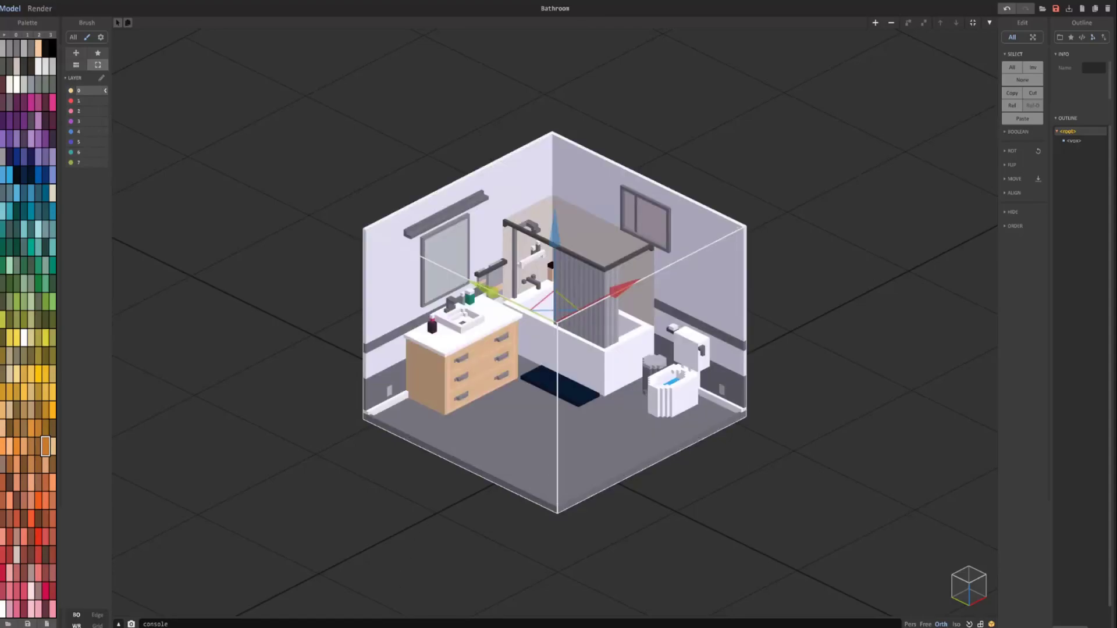